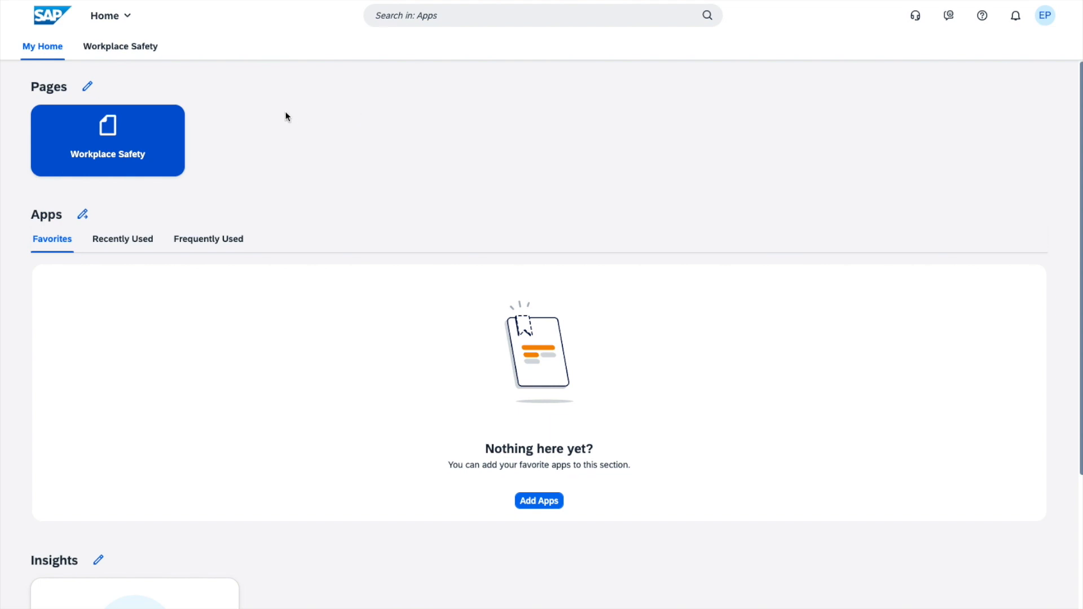
Open the Manage Safety Instructions app for equipment from the Workplace Safety page
click(132, 47)
click(132, 47)
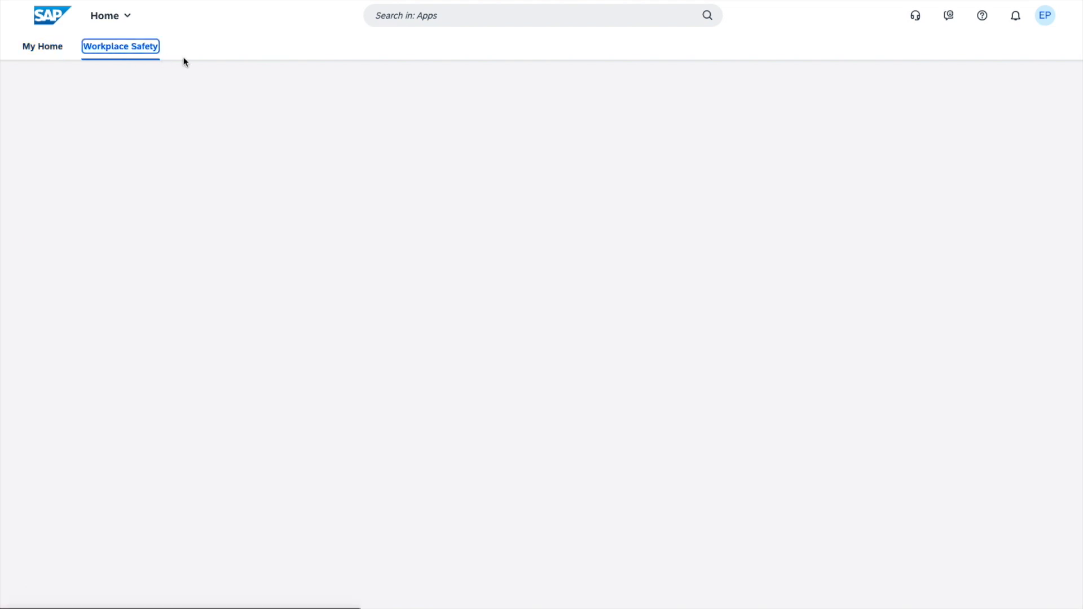
click(74, 142)
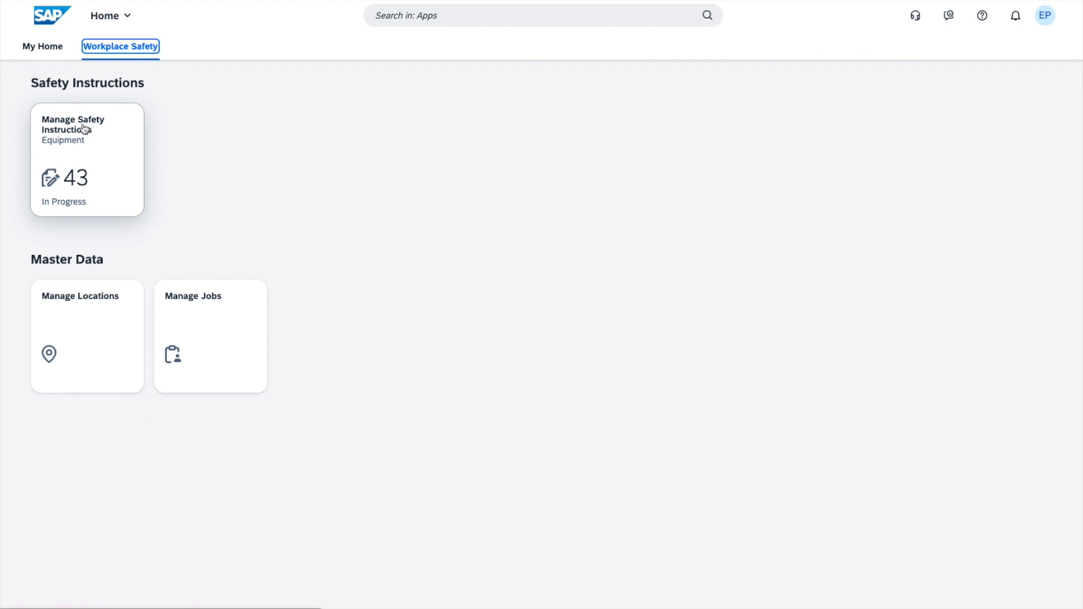
click(77, 140)
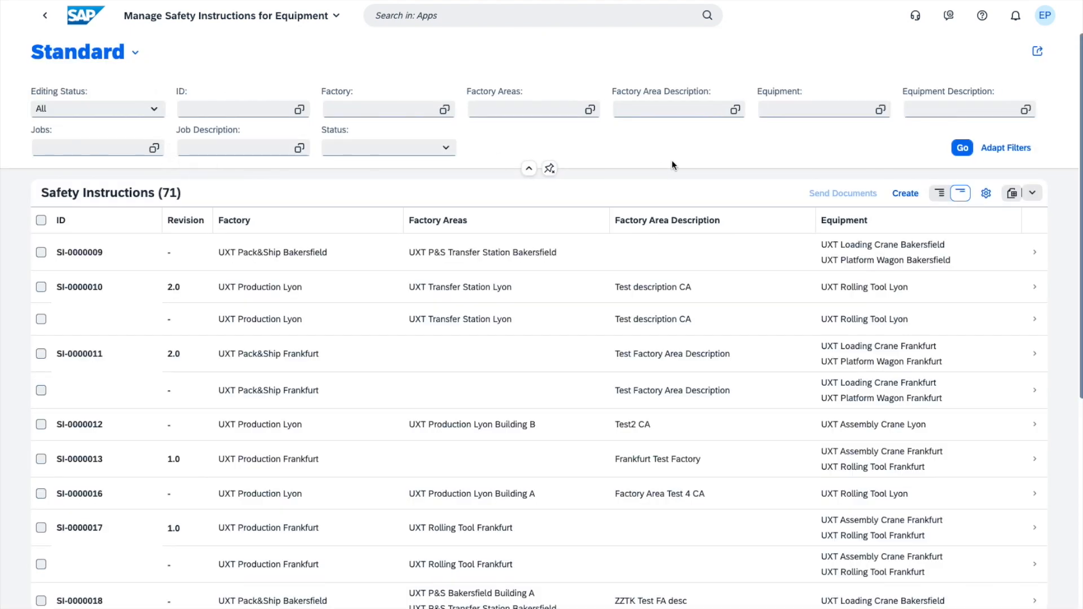
Start a new safety instruction for equipment and choose SAT_T04 Production Bakersfield as its factory
click(905, 192)
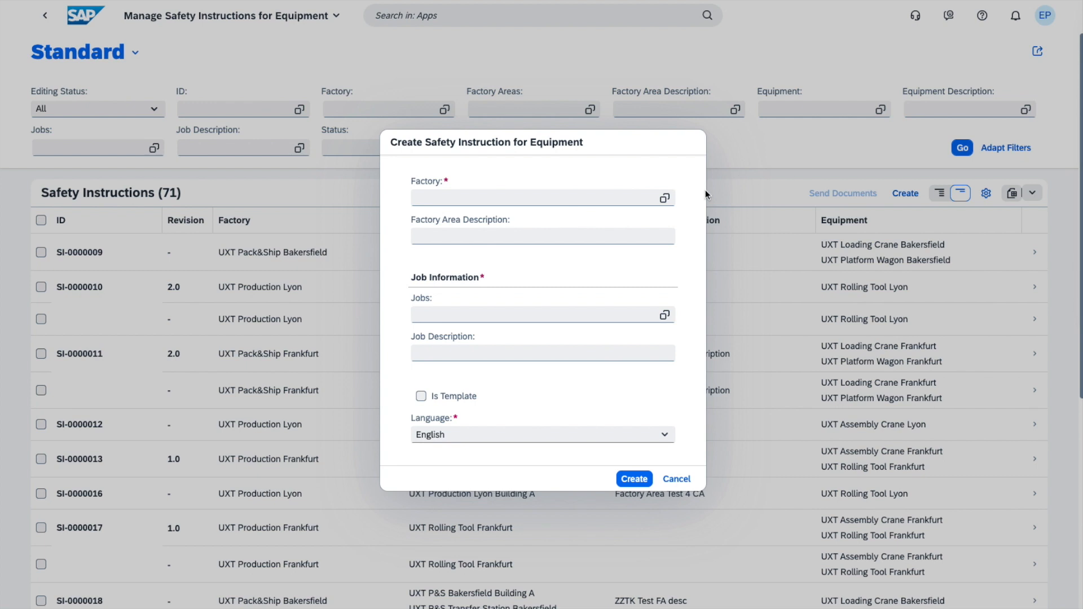
click(665, 198)
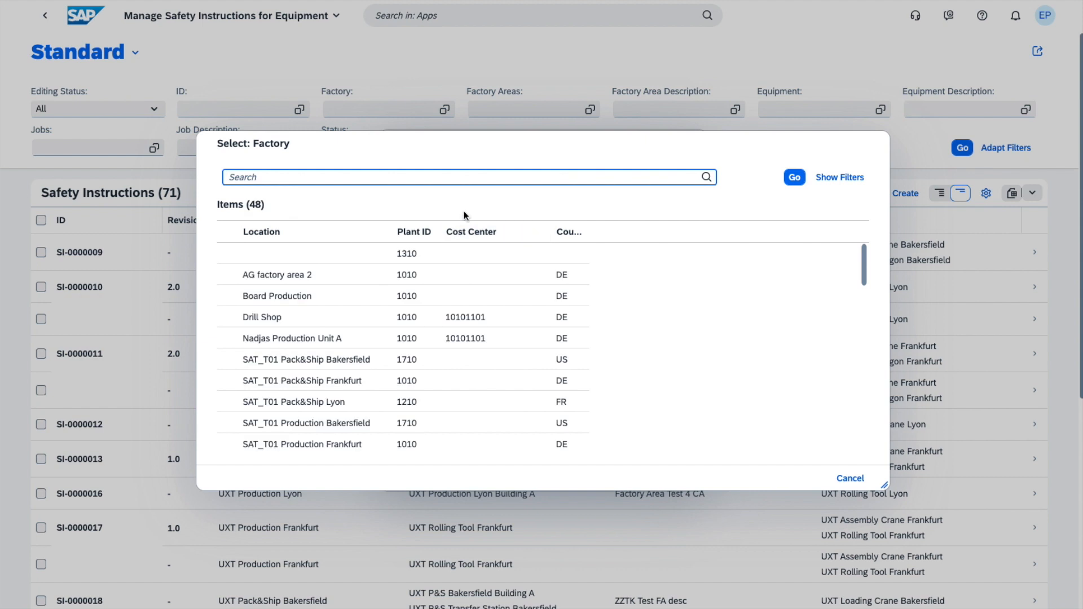
text(SAT_T04 Production Bakersfield)
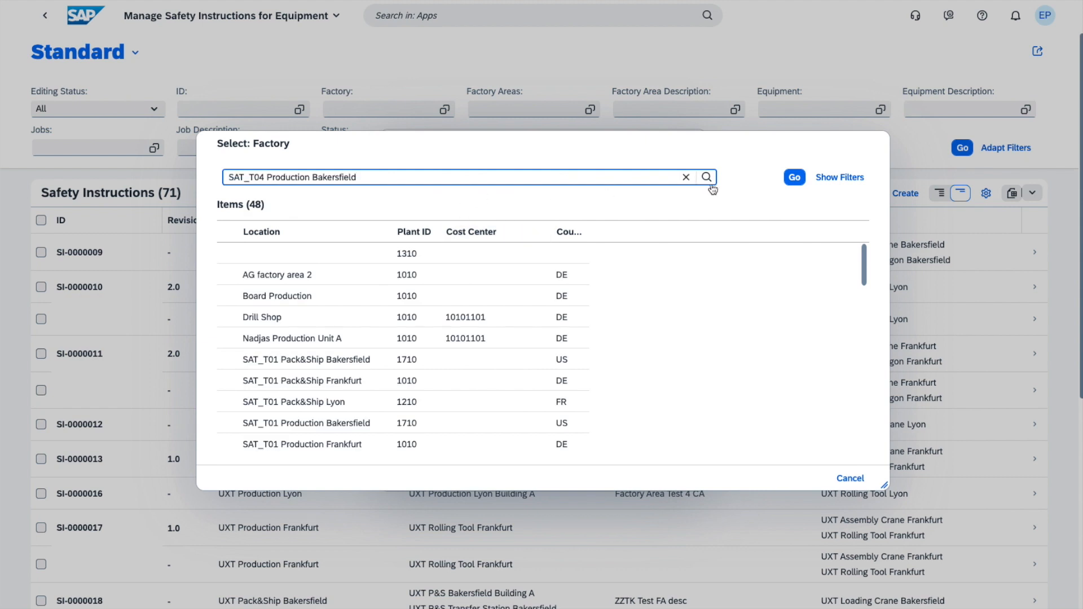
click(794, 177)
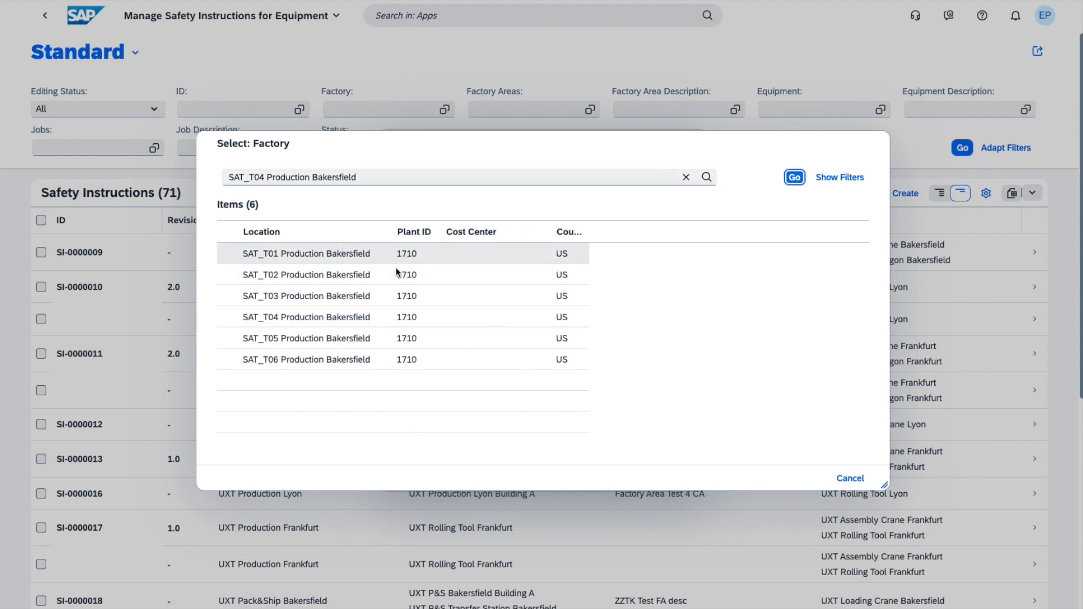
click(327, 317)
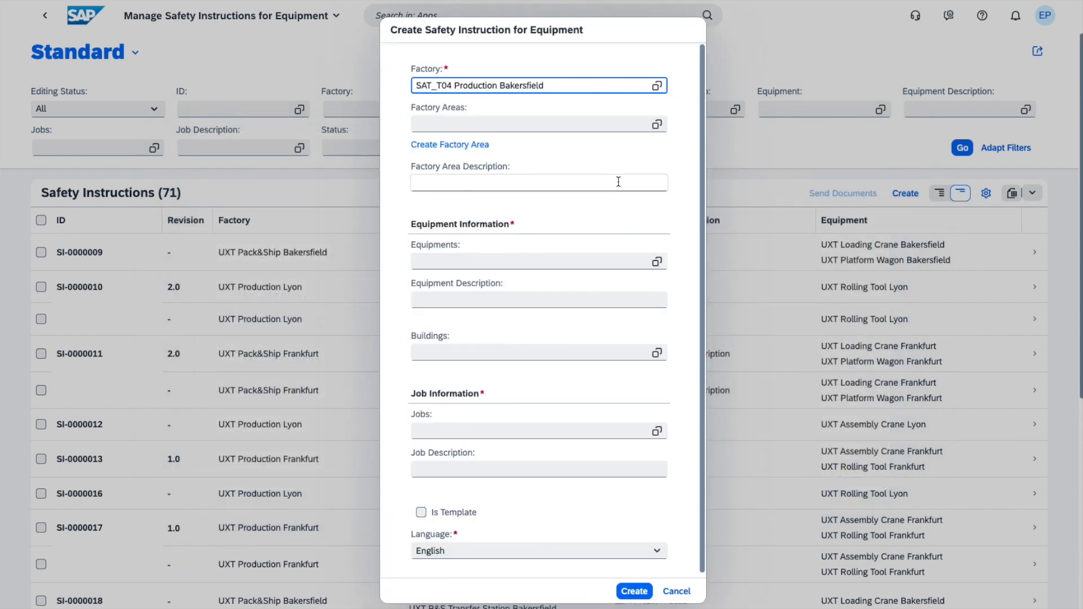
Assign the SAT_T04 Assembly Crane Bakersfield equipment to the new safety instruction
click(657, 262)
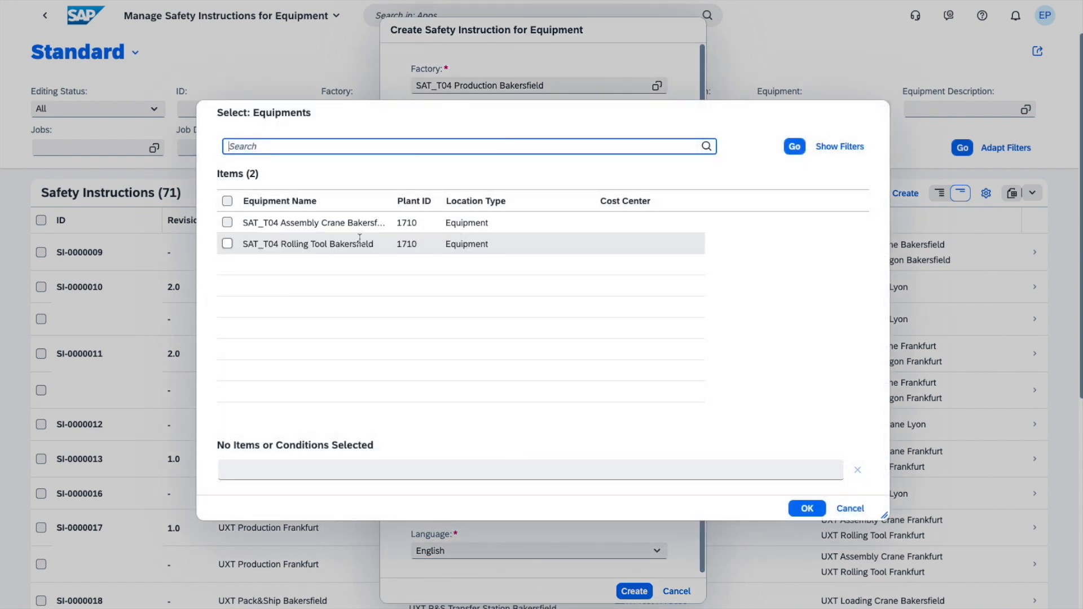
click(236, 227)
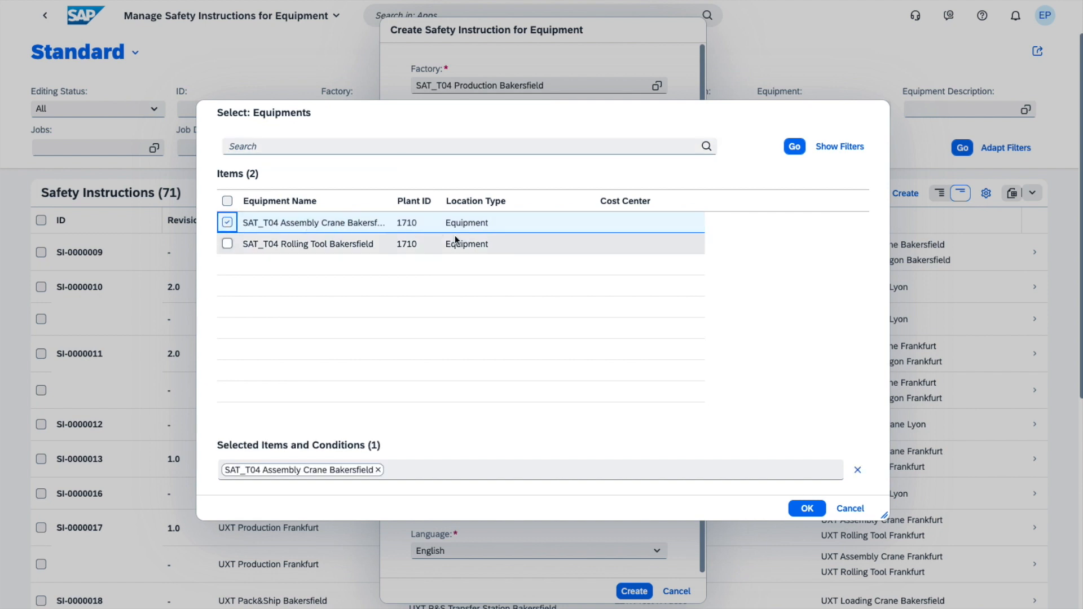
click(814, 511)
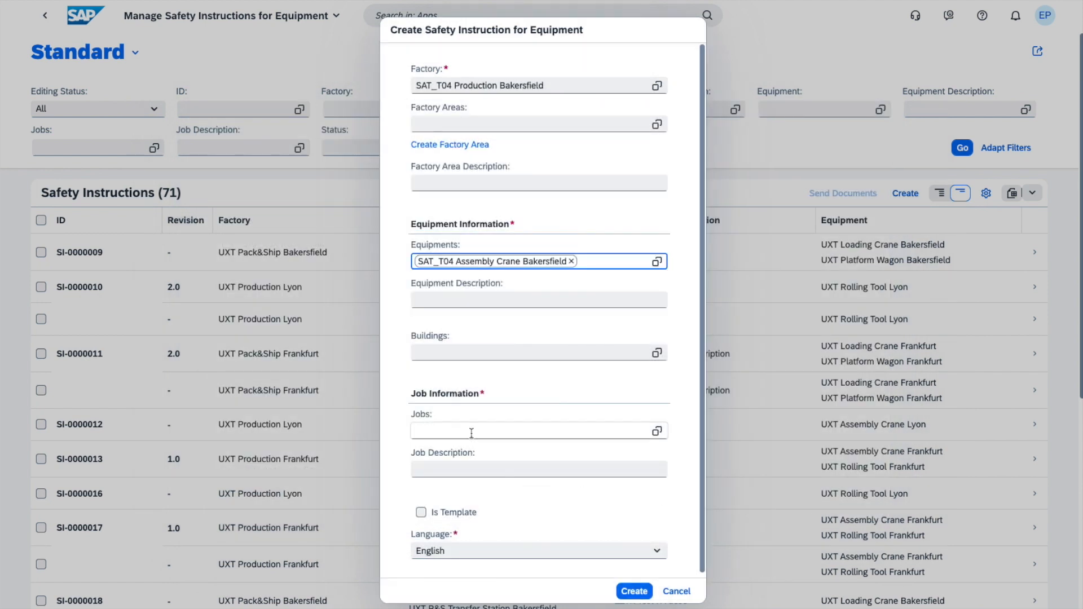
Assign the Forklift Driving job and create the safety instruction draft with these details
scroll(534, 428, down, 1)
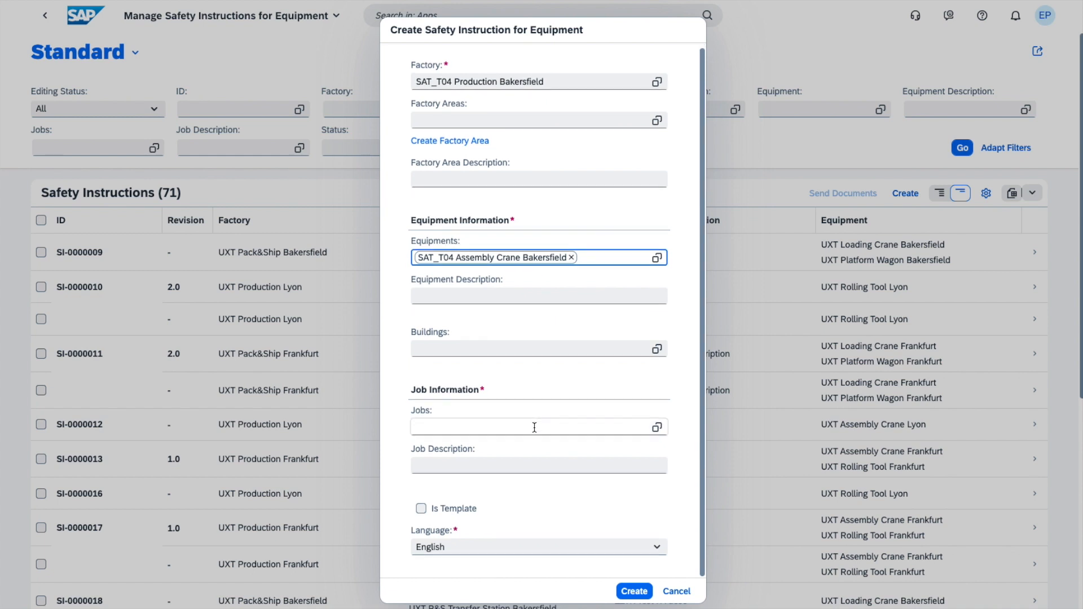
scroll(534, 428, up, 1)
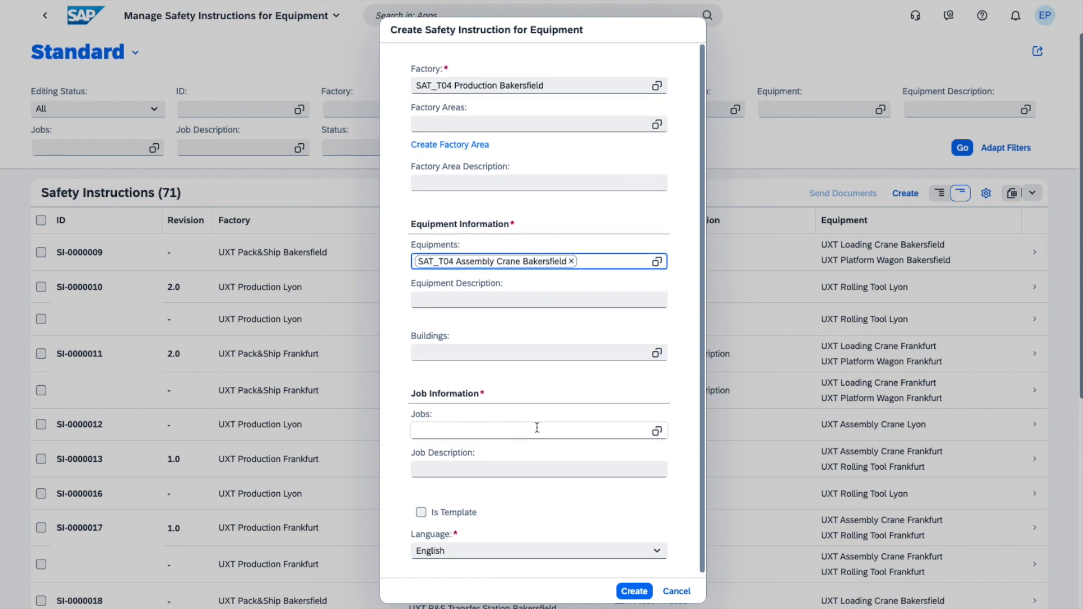
click(657, 431)
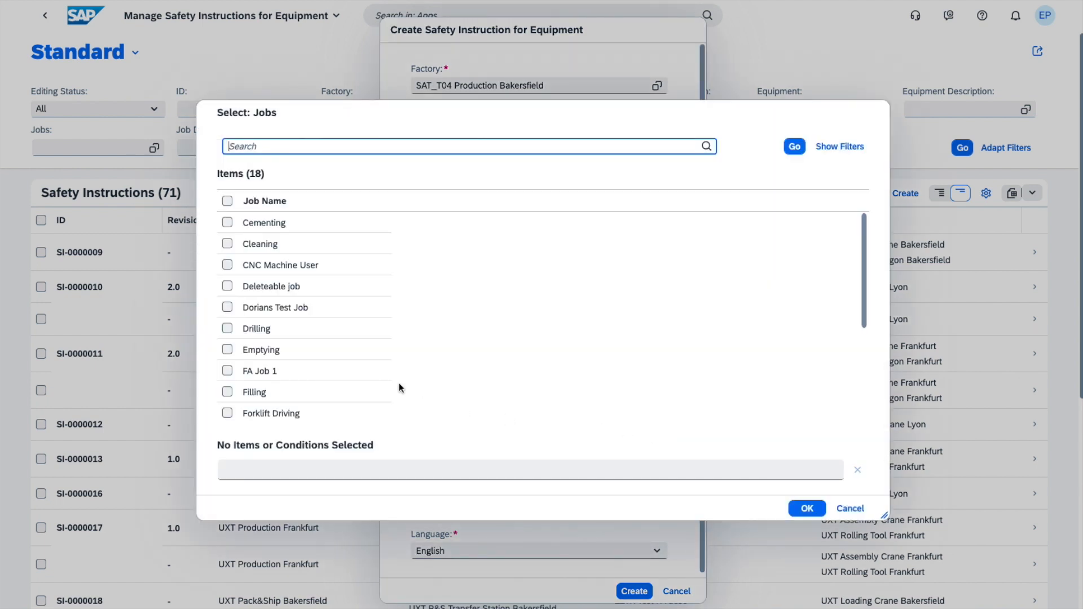
click(227, 414)
click(807, 509)
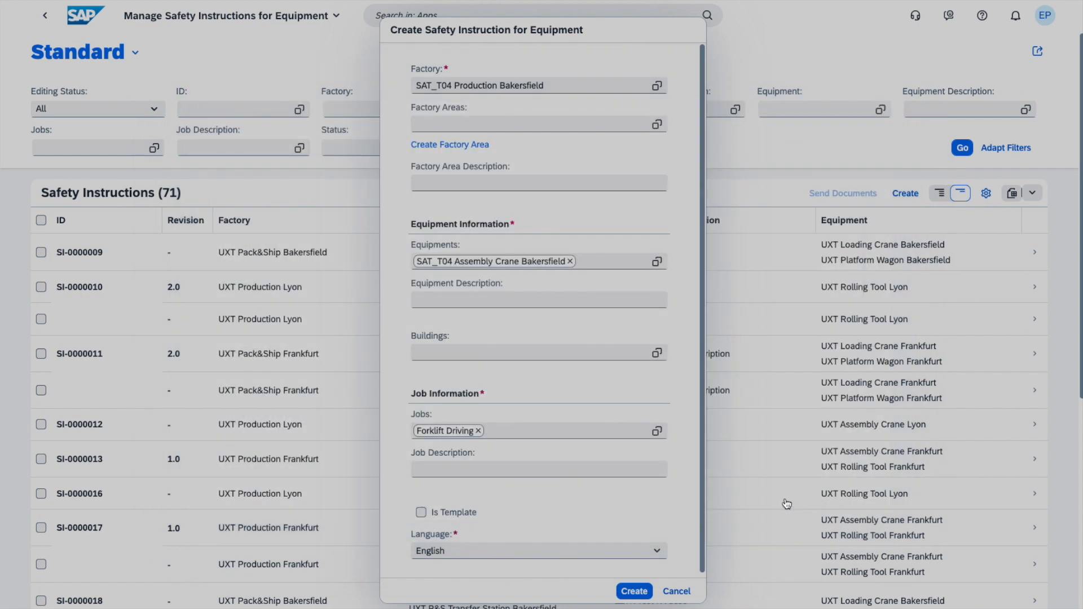
click(634, 591)
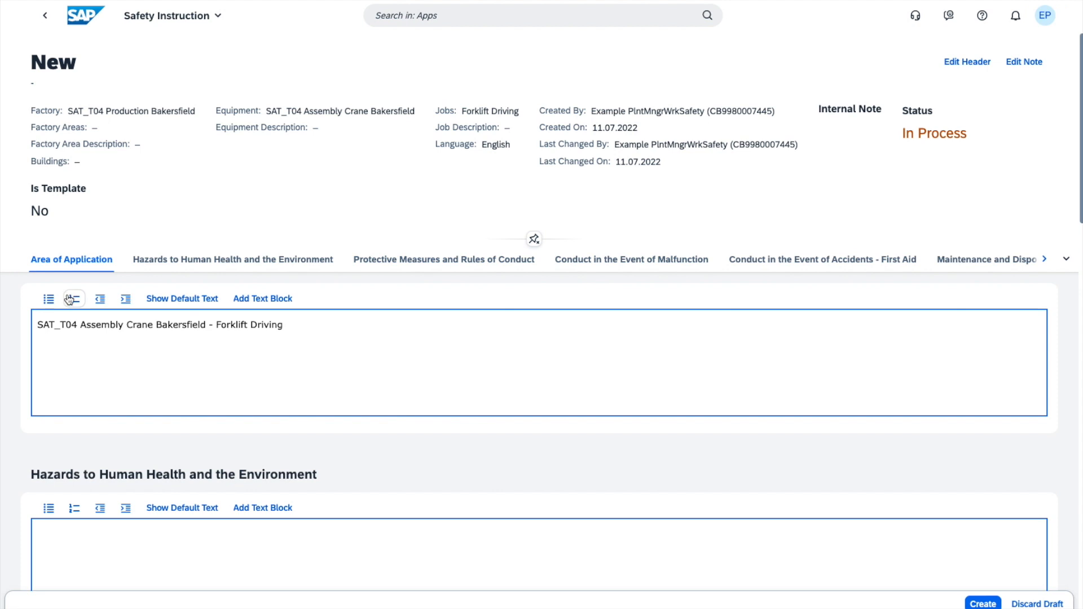
Review the draft's content sections from Area of Application to First Aid, including the prefilled equipment and job text
scroll(65, 297, down, 1)
scroll(64, 297, down, 6)
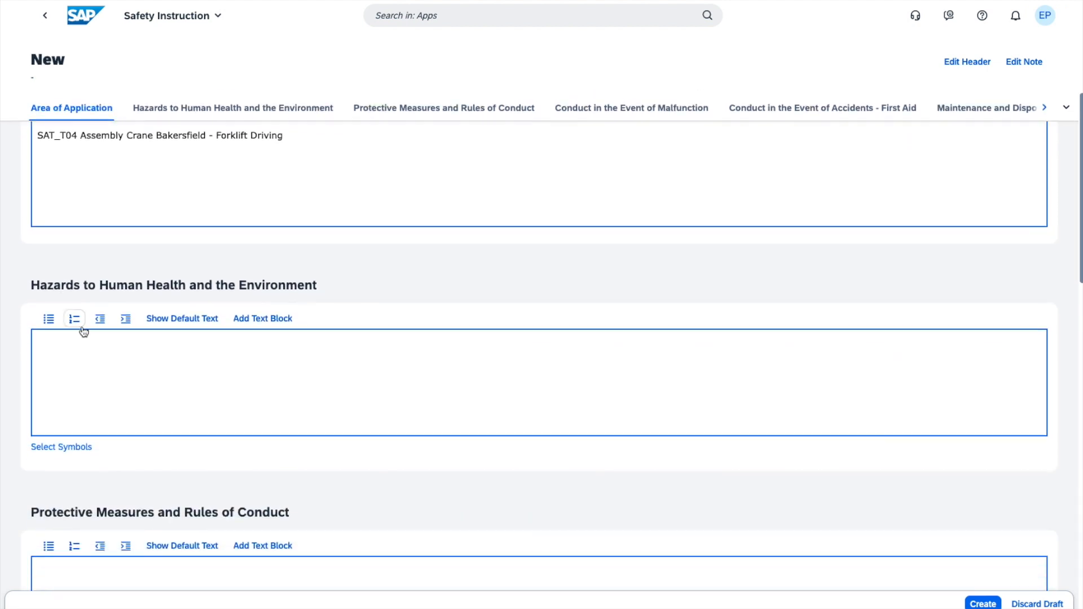
scroll(79, 337, down, 3)
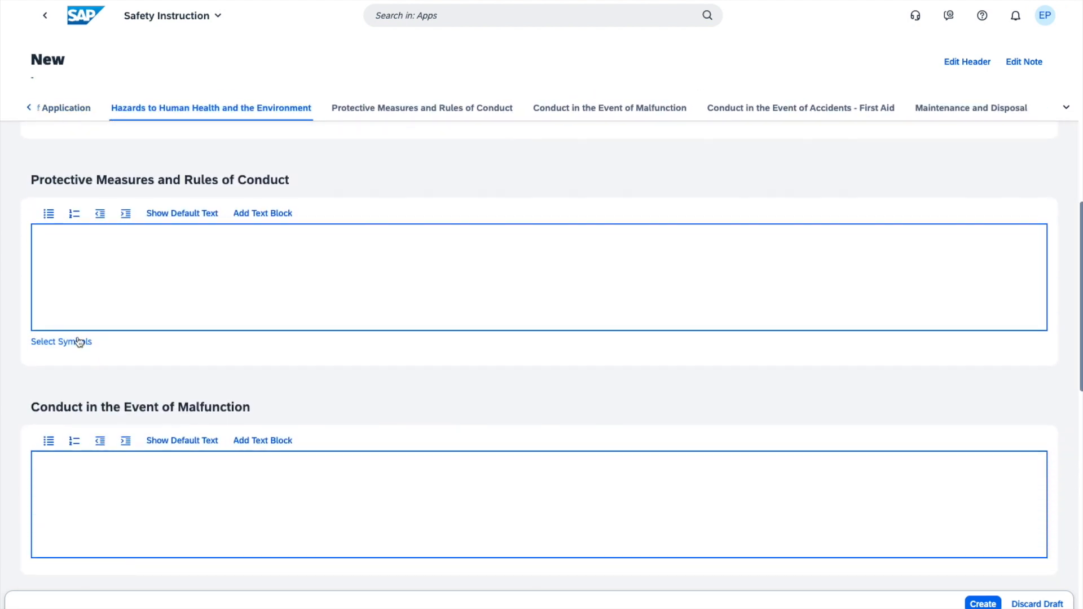
scroll(84, 338, down, 6)
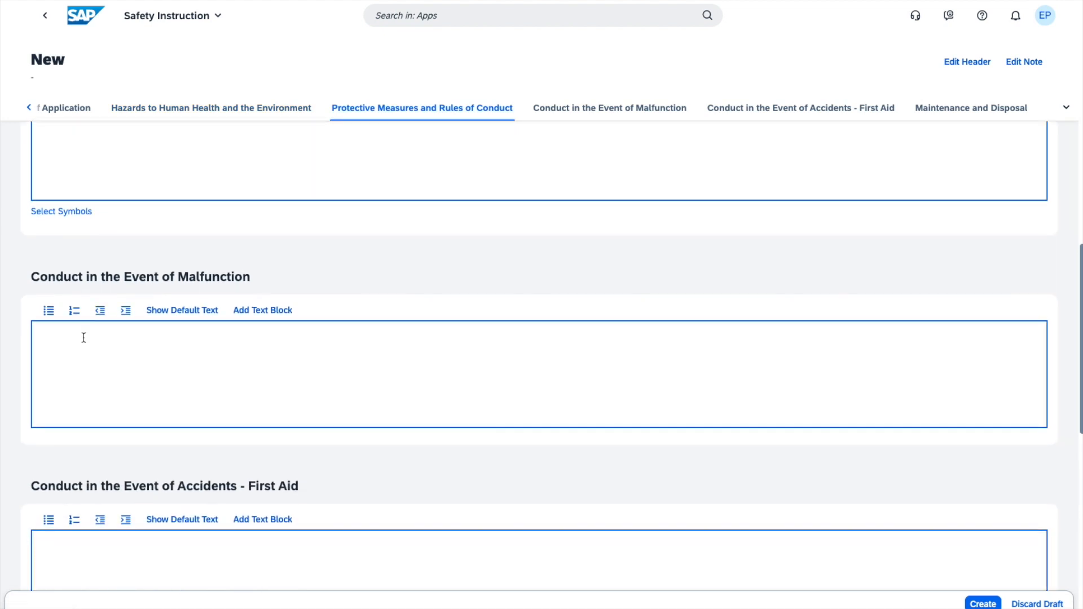
scroll(83, 340, up, 15)
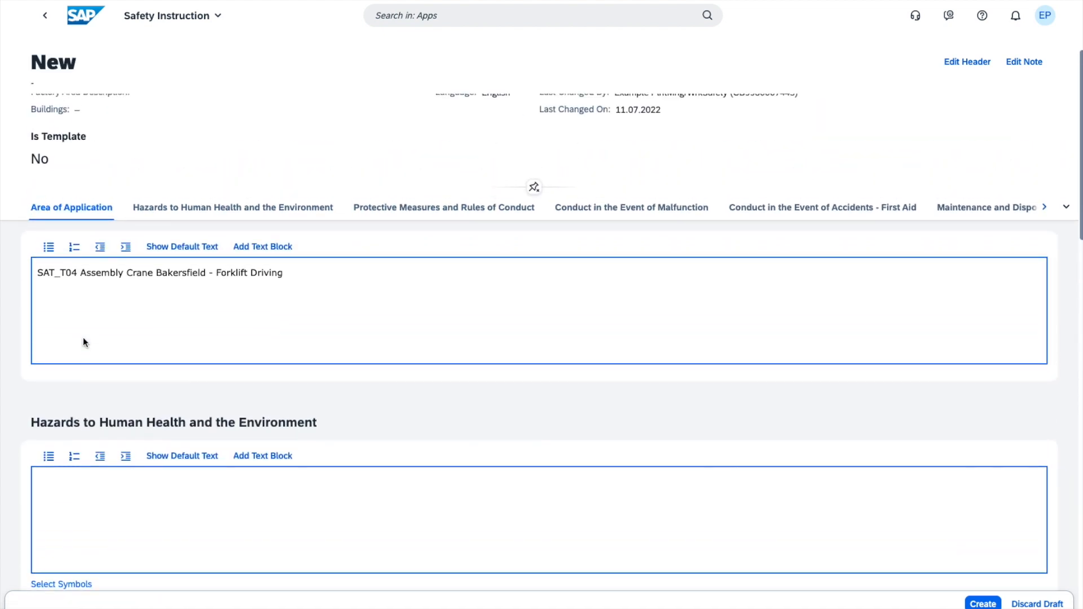
scroll(83, 341, down, 1)
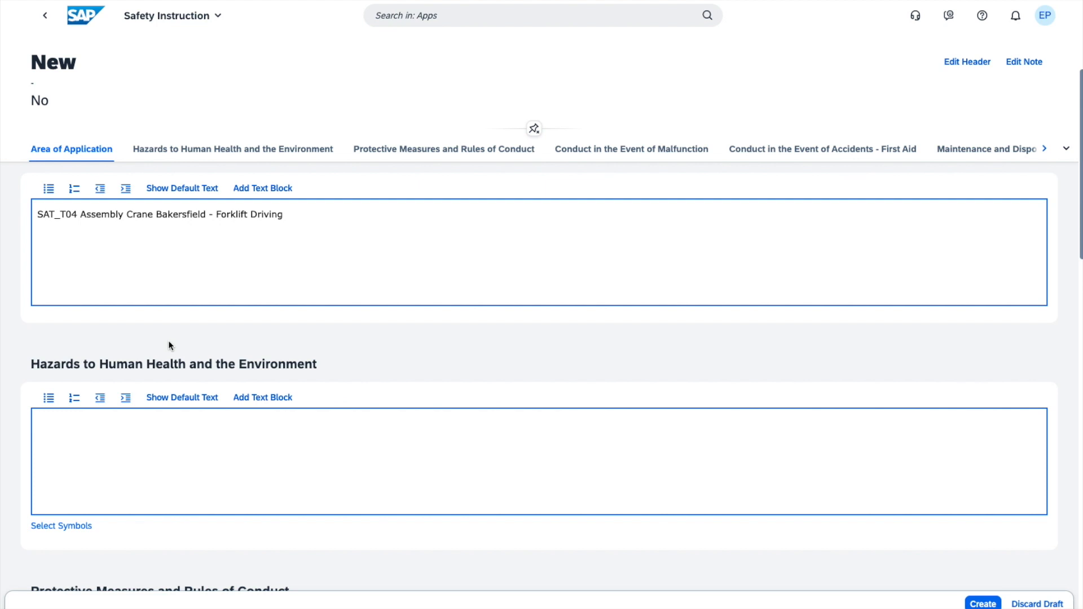
scroll(208, 355, down, 4)
scroll(211, 355, down, 2)
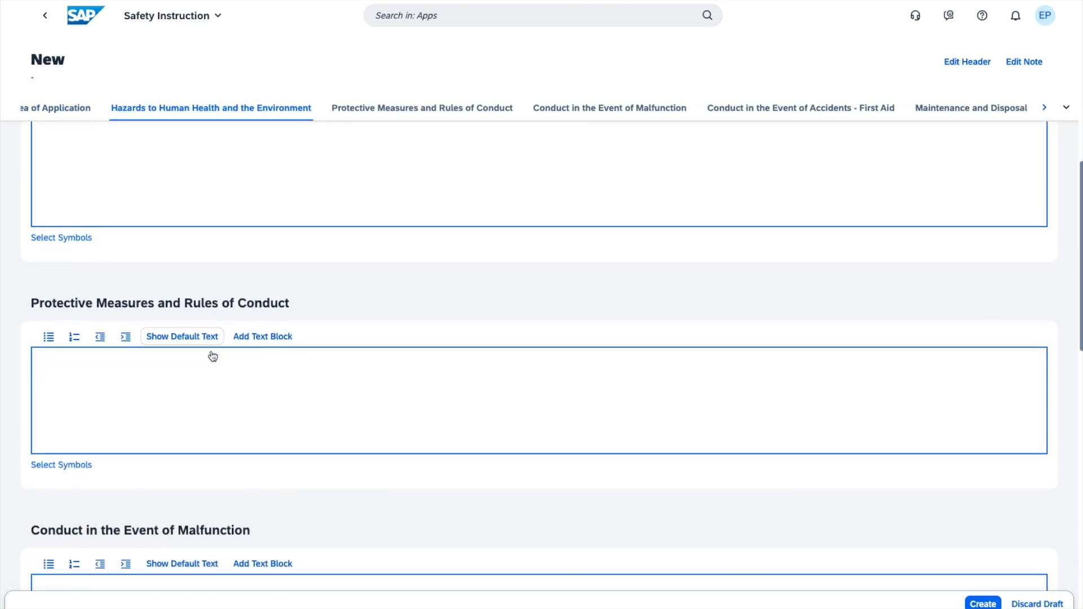
scroll(212, 355, down, 2)
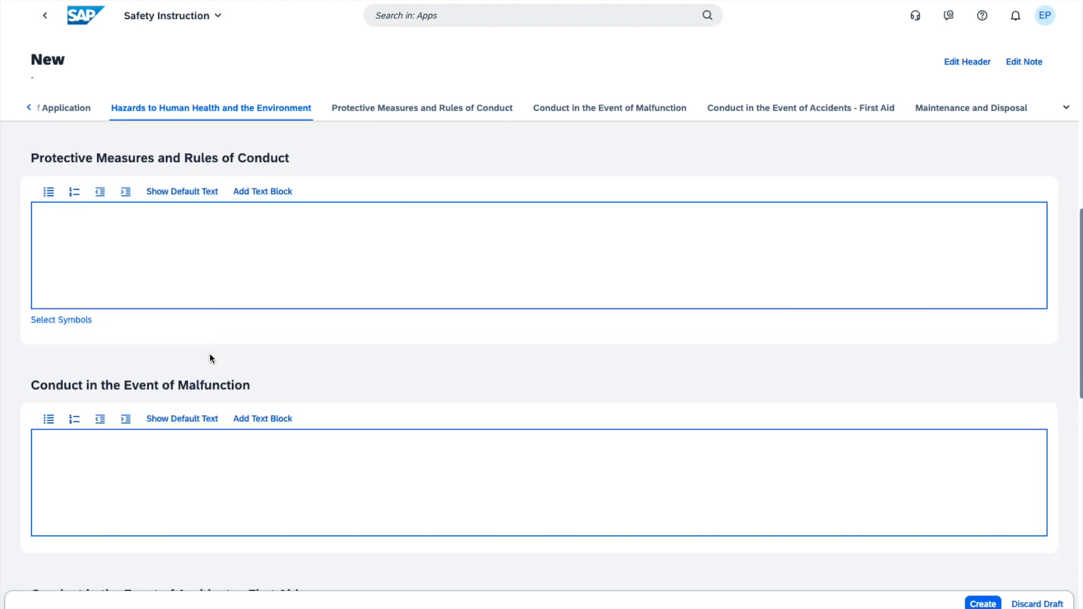
scroll(210, 357, down, 1)
scroll(210, 357, up, 2)
scroll(209, 359, up, 4)
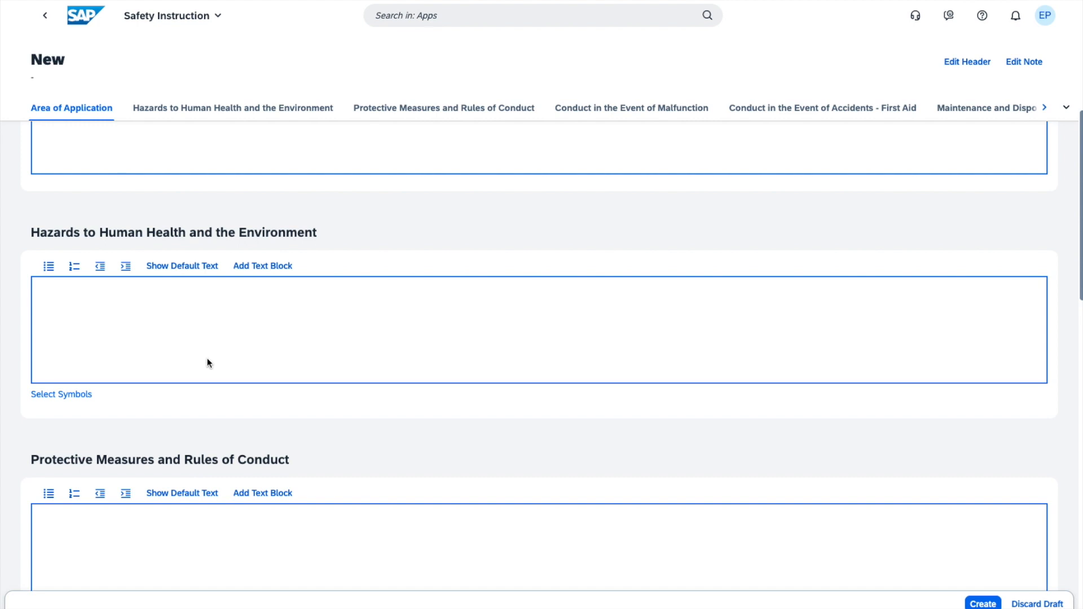
scroll(208, 362, up, 2)
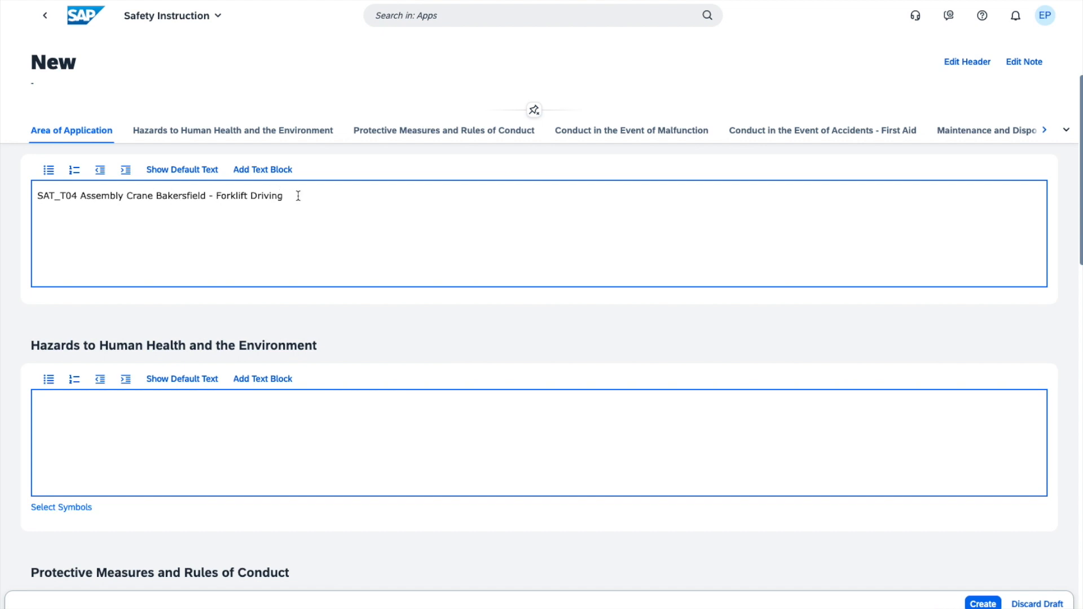
scroll(272, 198, up, 1)
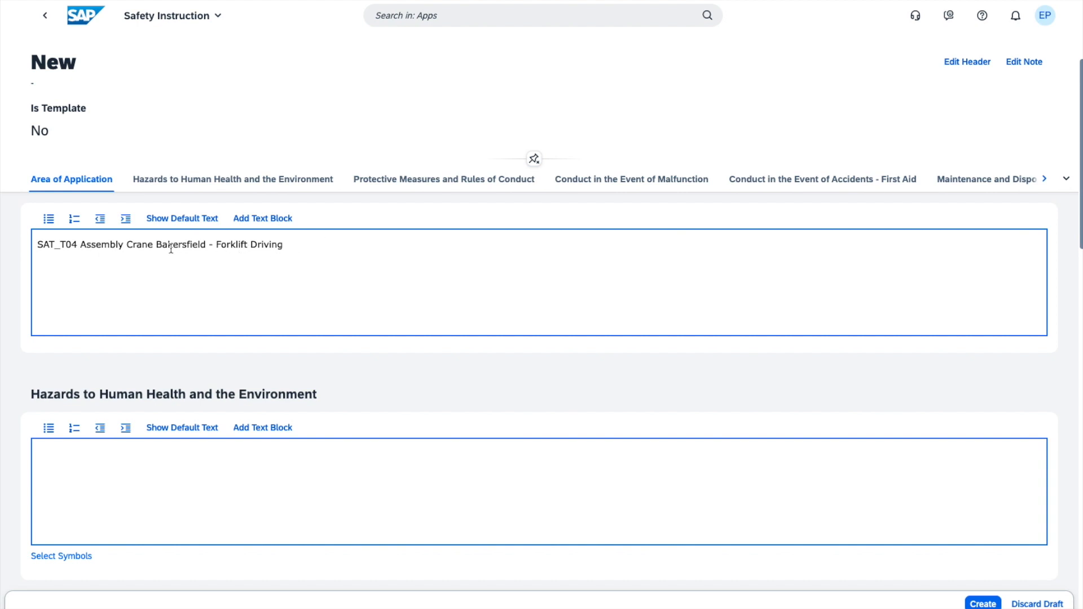
drag(80, 245, 306, 246)
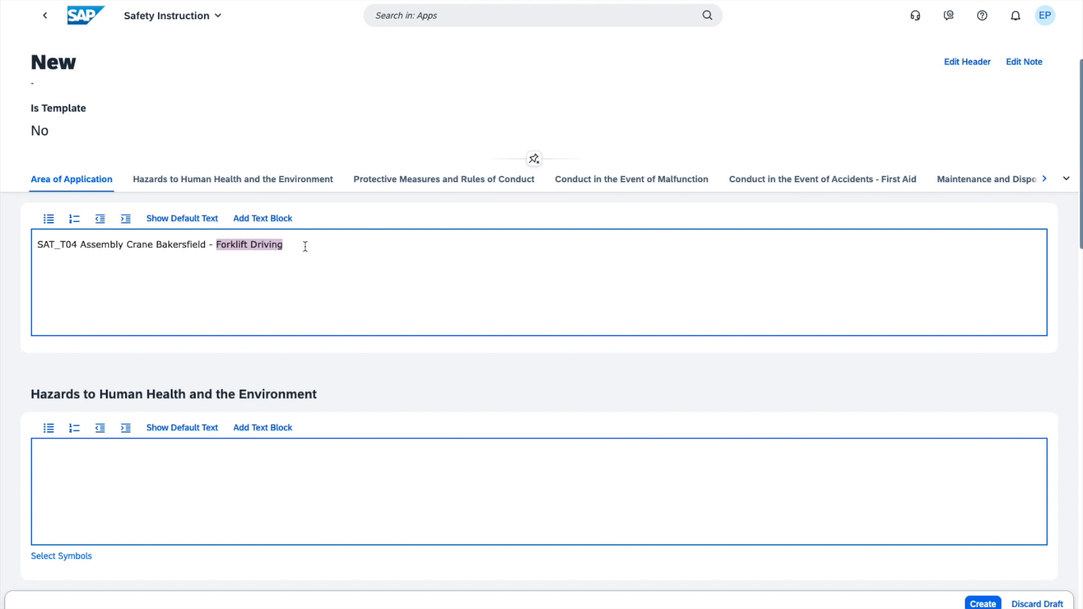
Enter "Ear injuries from lengthened exposure to drilling" and "Lower limbs injury risk from falling loads" as two lines under Hazards to Human Health and the Environment
scroll(305, 246, down, 3)
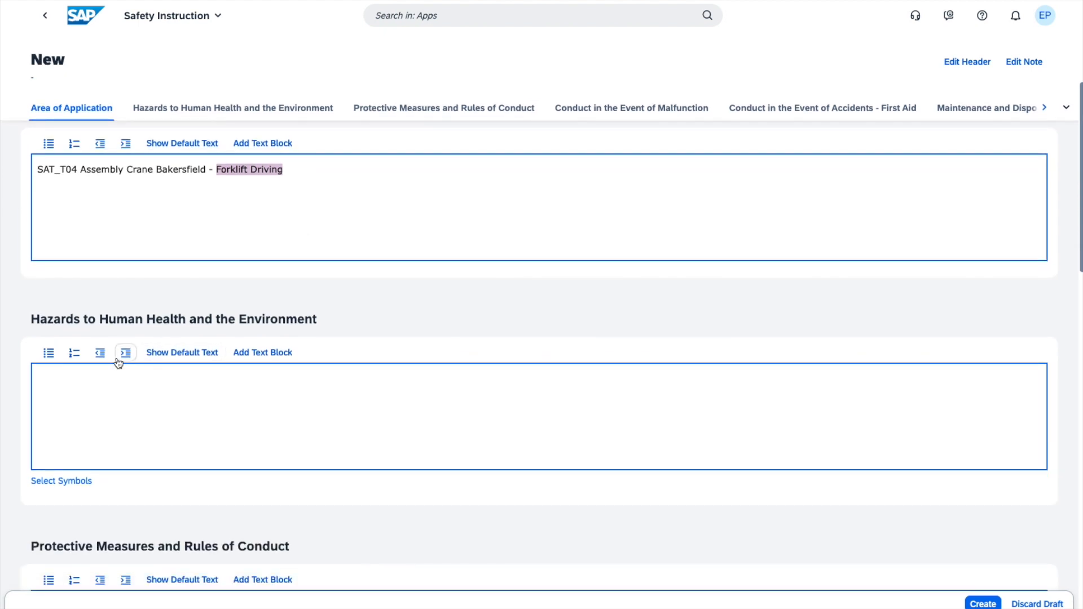
scroll(112, 364, down, 1)
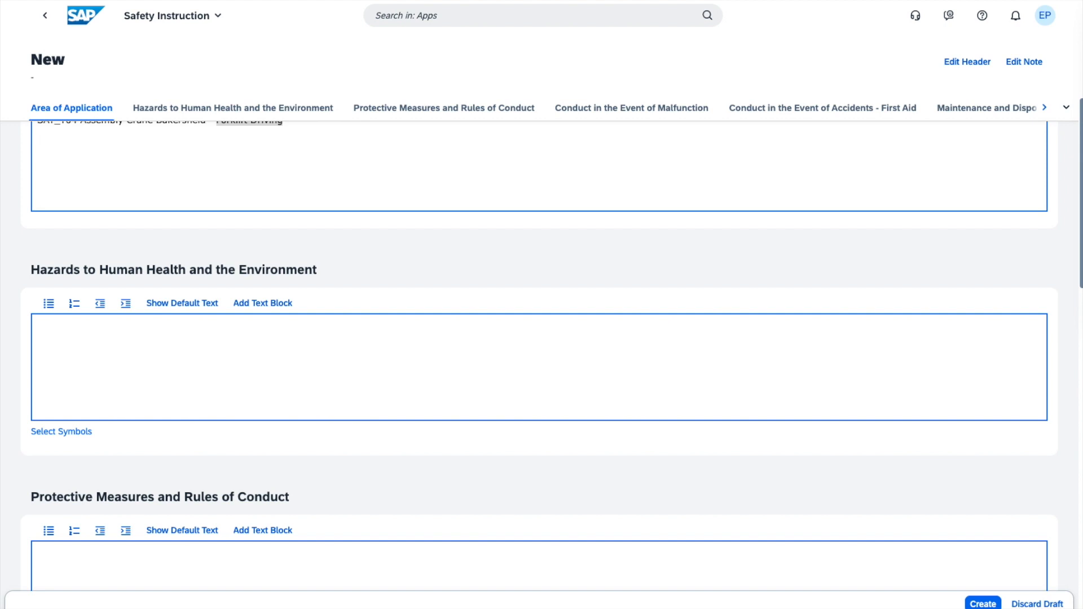
click(142, 346)
text(Ear injuries from lengthened exposure to drilling Lower limbs injury risk from falling loads)
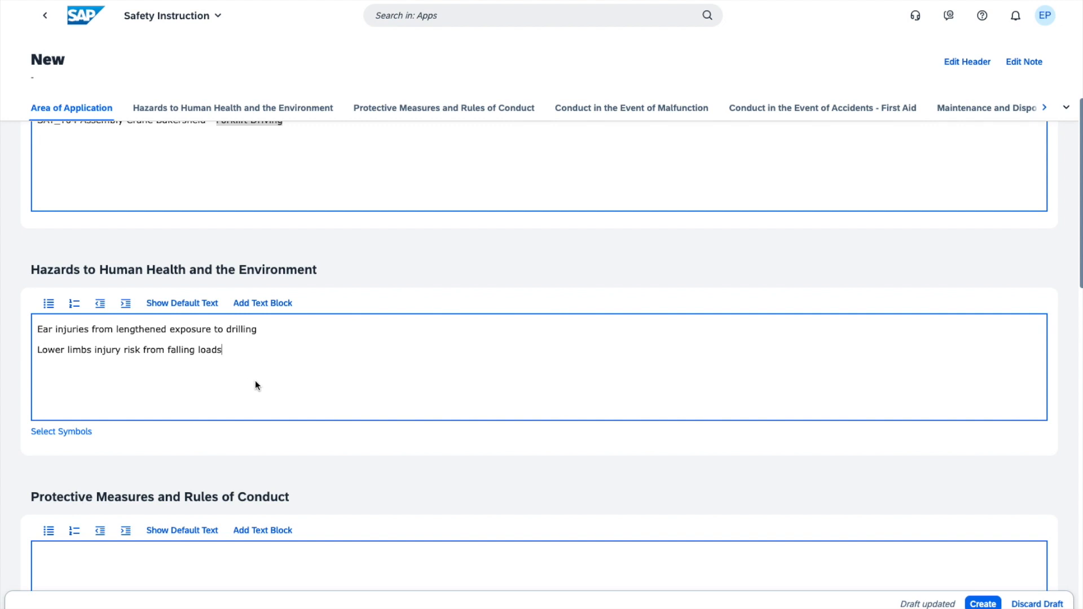
Format the two hazard lines as a bulleted list
drag(228, 350, 49, 333)
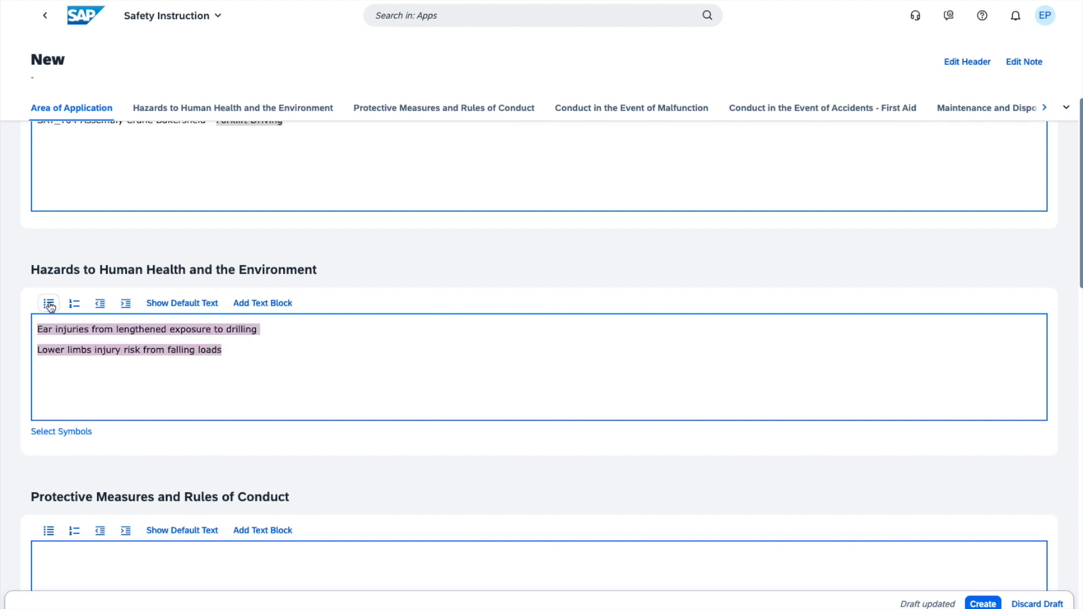
click(50, 305)
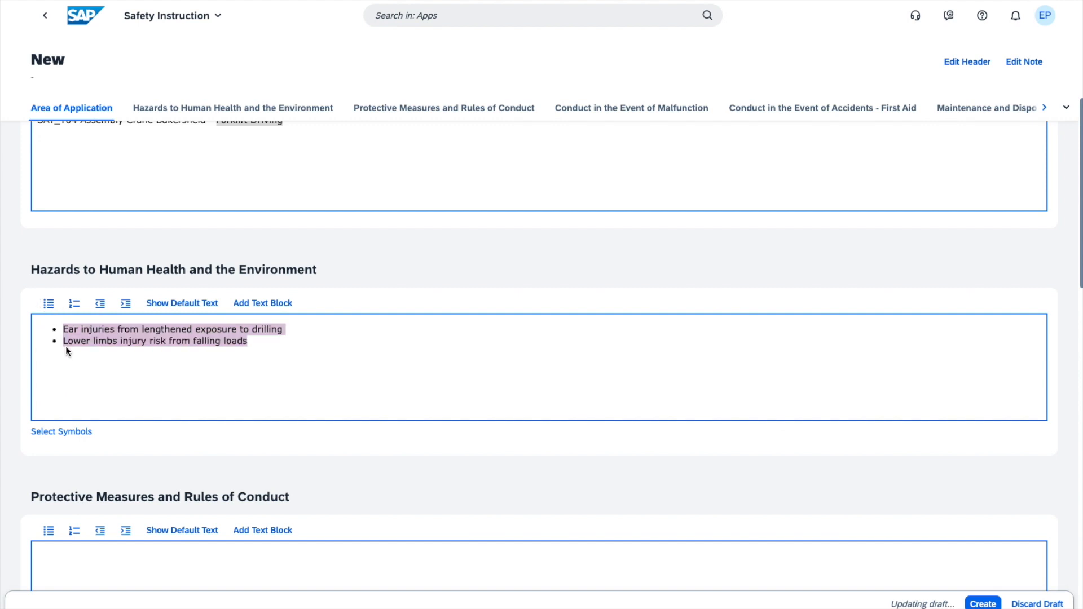
click(84, 362)
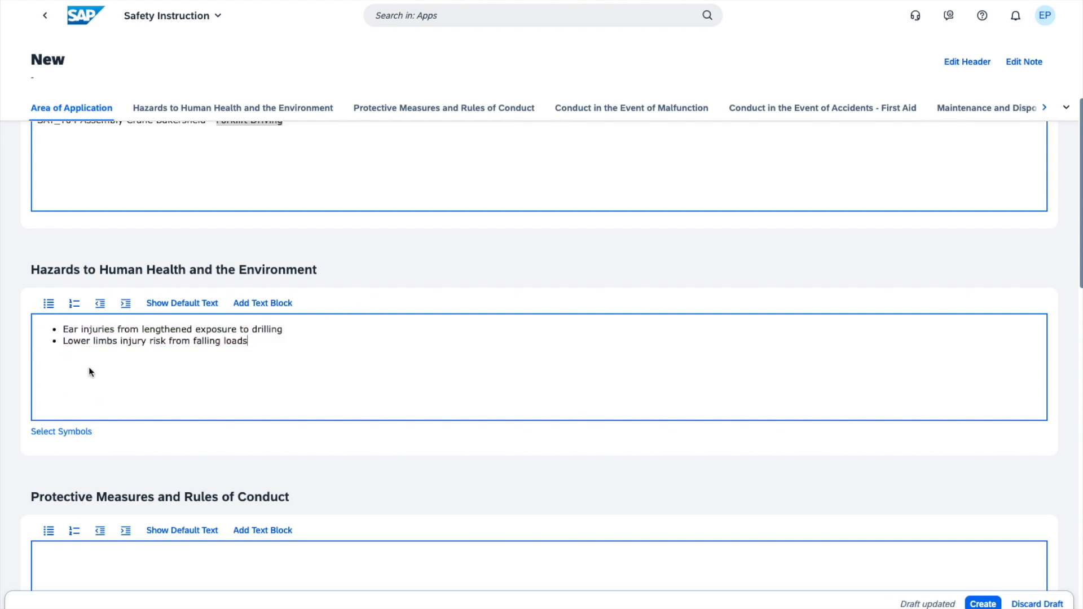
Add the General warning sign, Overhead obstacle and Crushing of hands symbols to the Hazards to Human Health and the Environment section
click(67, 431)
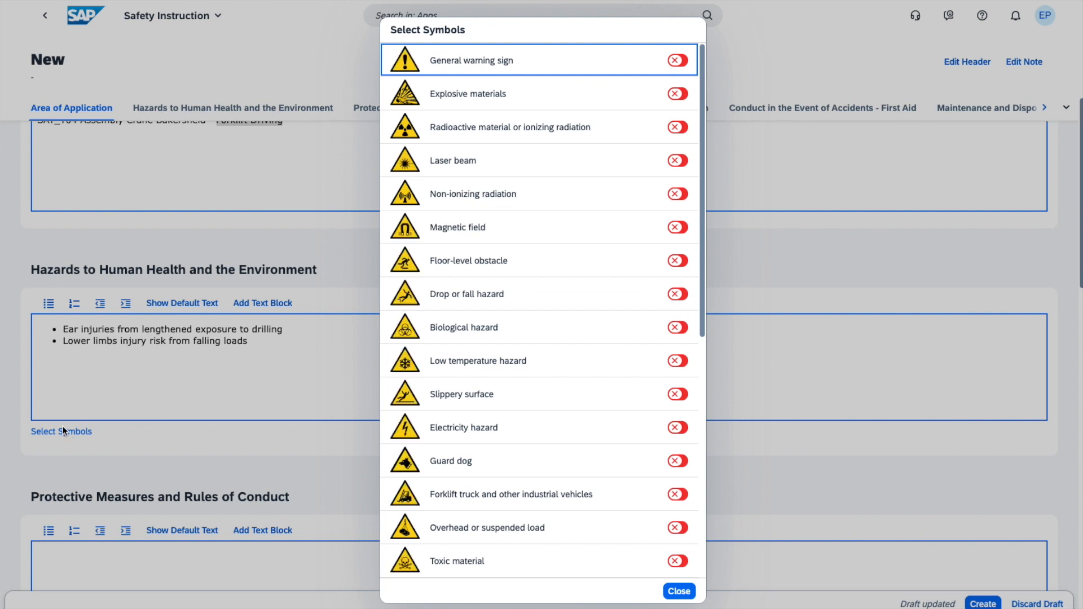
click(677, 60)
scroll(578, 151, down, 5)
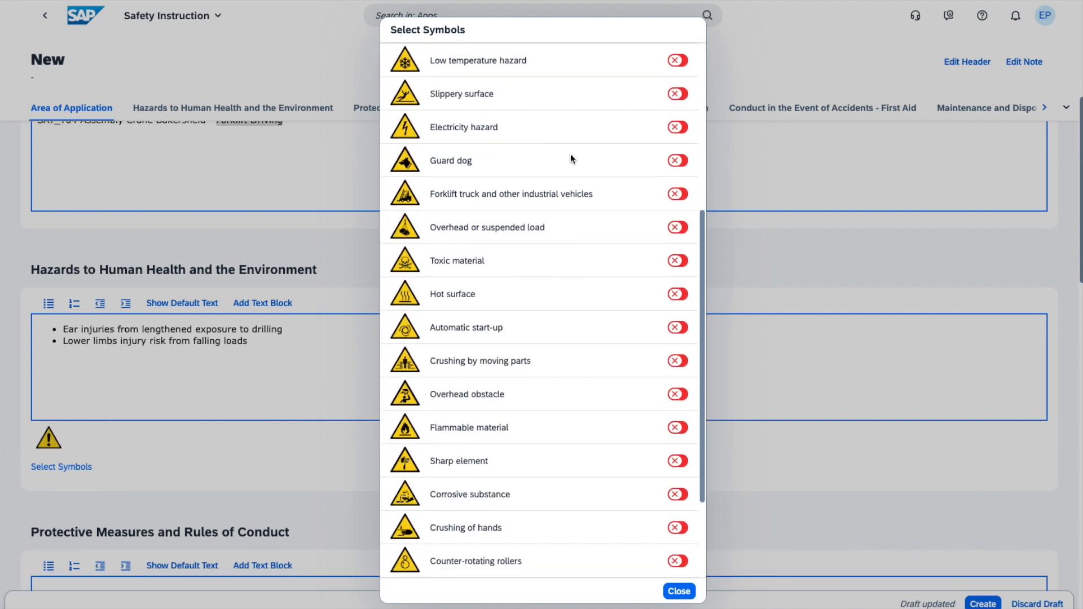
scroll(567, 159, up, 3)
scroll(568, 160, up, 1)
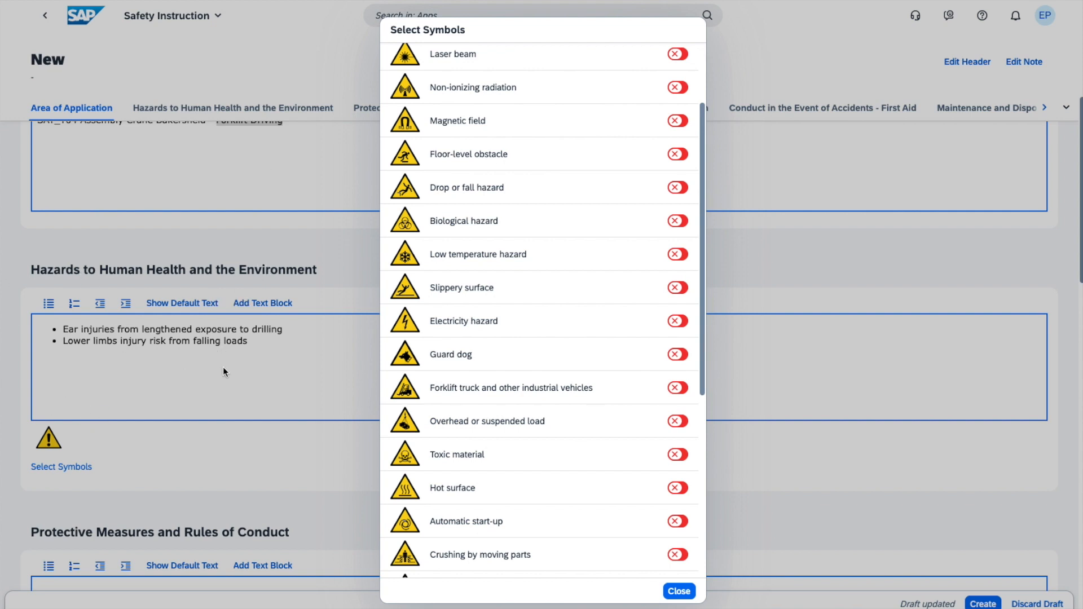
scroll(576, 394, down, 2)
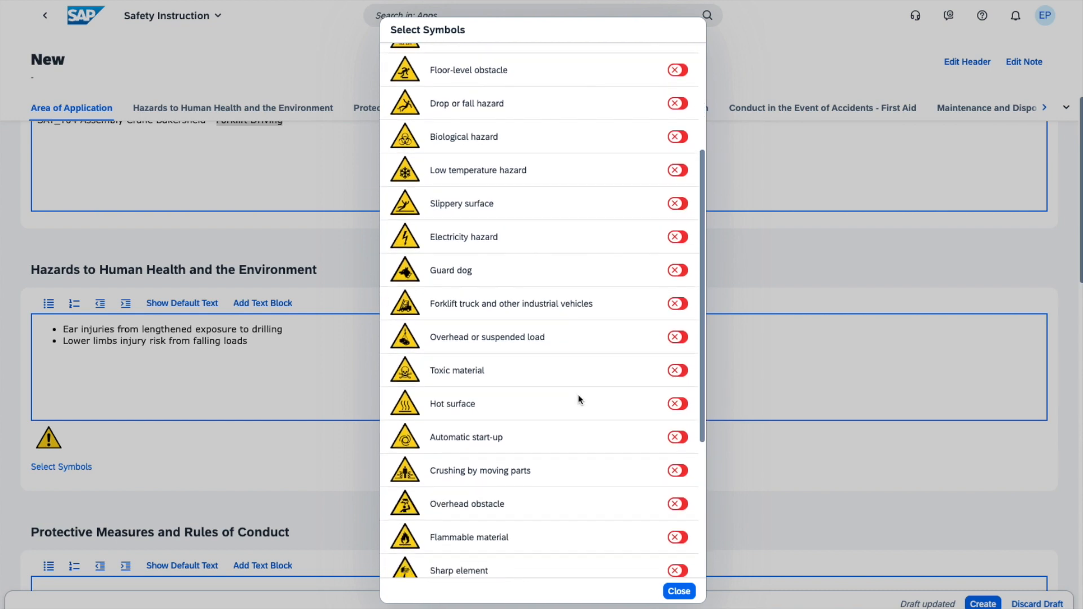
scroll(581, 423, down, 1)
scroll(584, 439, down, 1)
click(674, 403)
scroll(622, 518, down, 1)
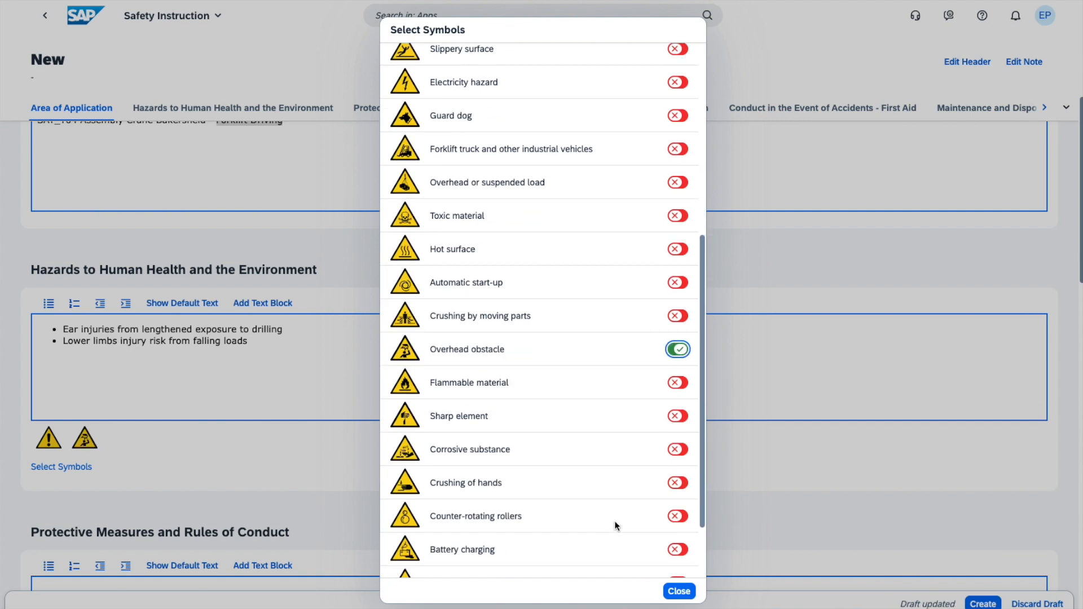
click(677, 468)
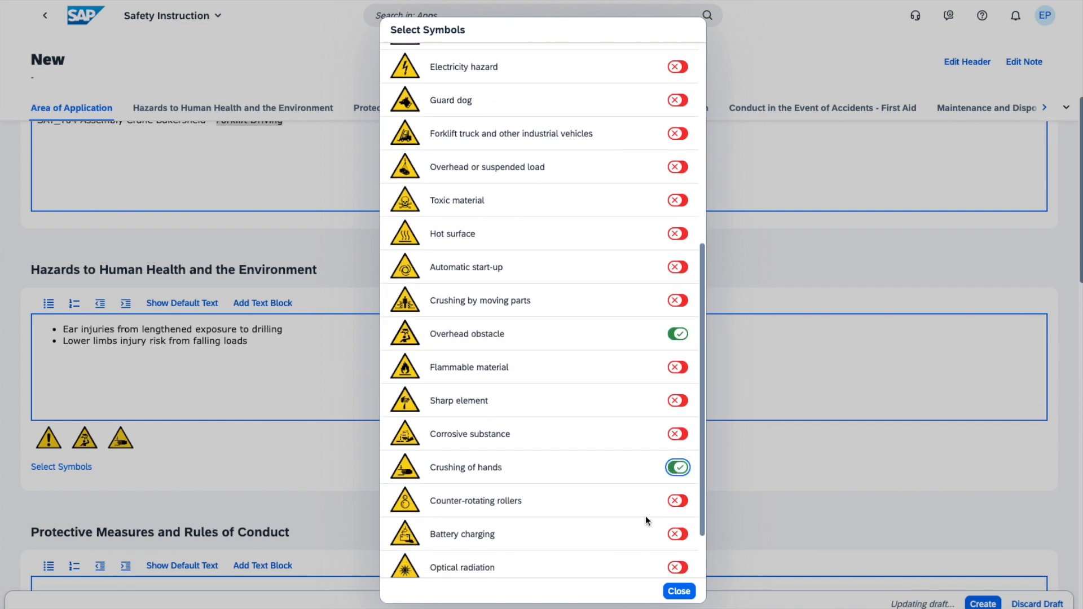
click(679, 591)
Enter "Barricade a No Go Zone around the working area" under Protective Measures and Rules of Conduct
scroll(144, 464, down, 4)
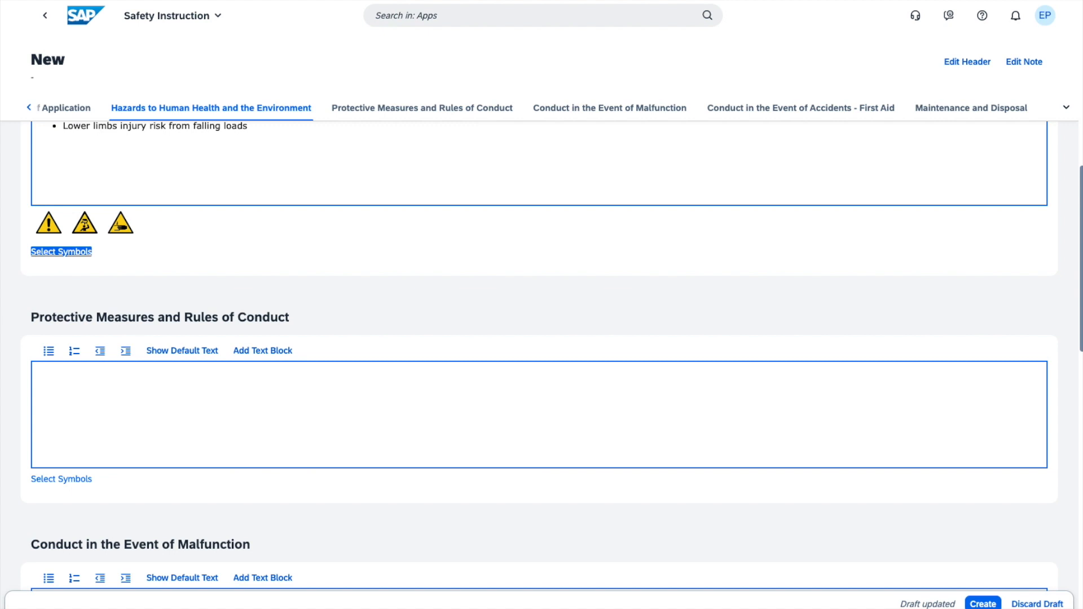
click(144, 407)
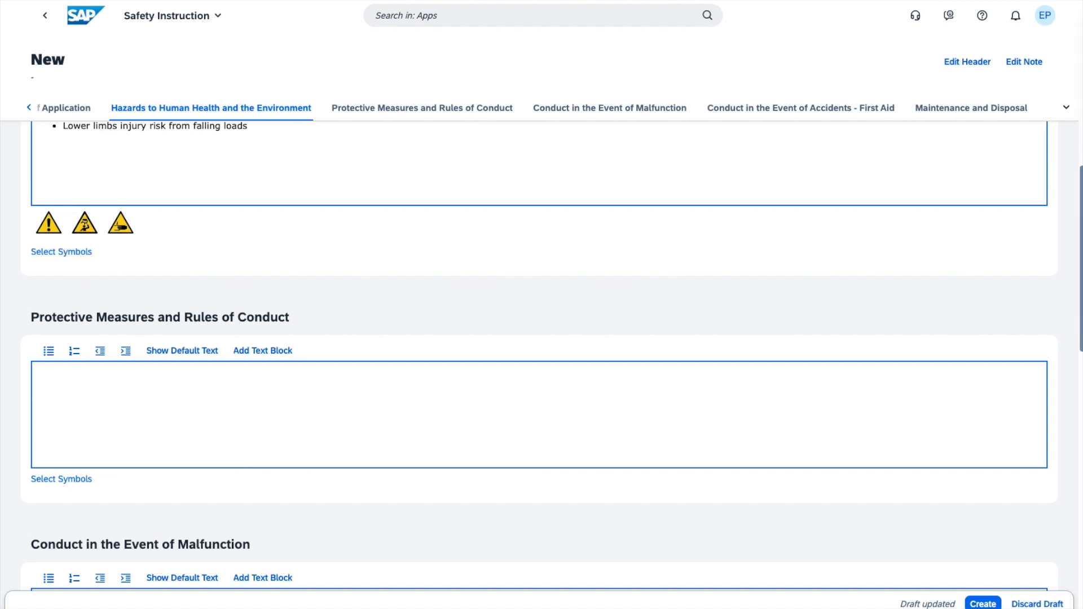
click(264, 378)
text(Barricade a No Go Zone around the working area)
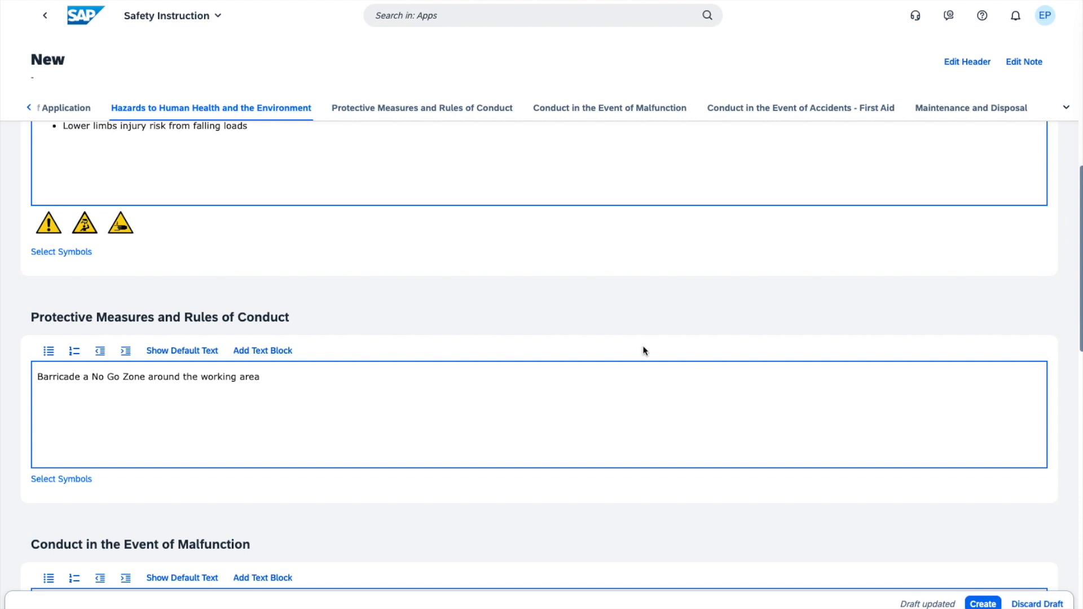
Paste the copied text about fall risks within 2 metres and their control measures on a new line below the barricade rule
click(287, 398)
key(Return)
key(ctrl+v)
scroll(271, 401, up, 5)
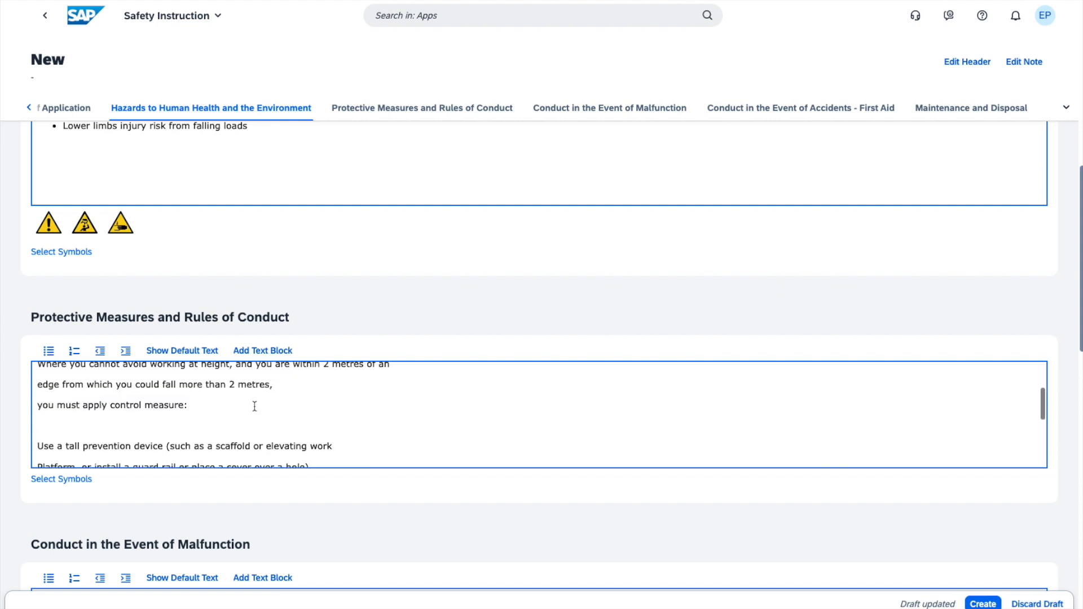
Join the broken lines from "Where you cannot avoid working at height" to "you must apply control measure:" into one line
click(42, 404)
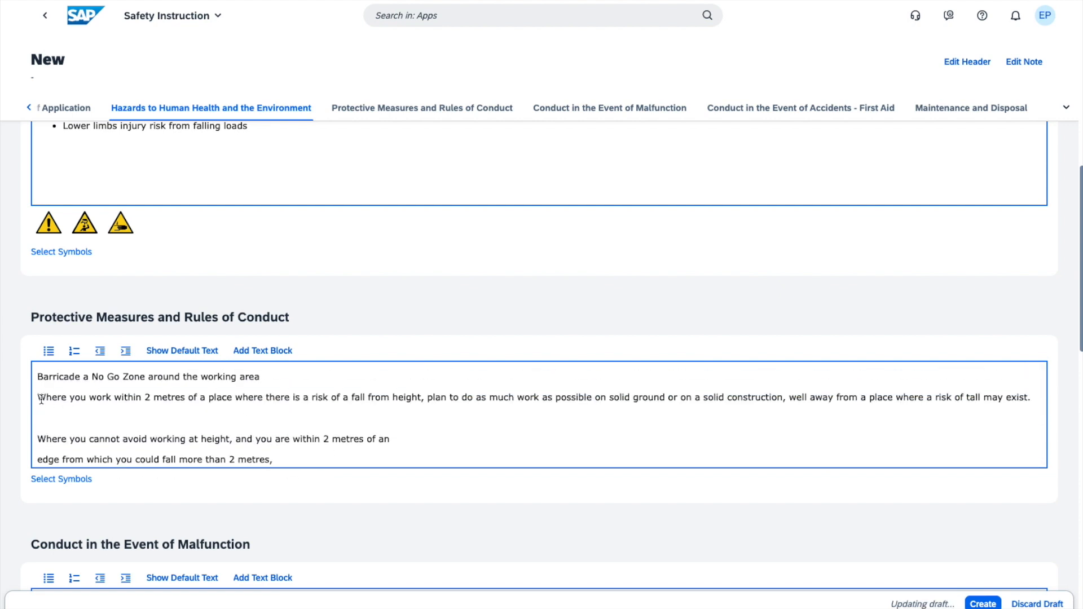
scroll(61, 432, down, 1)
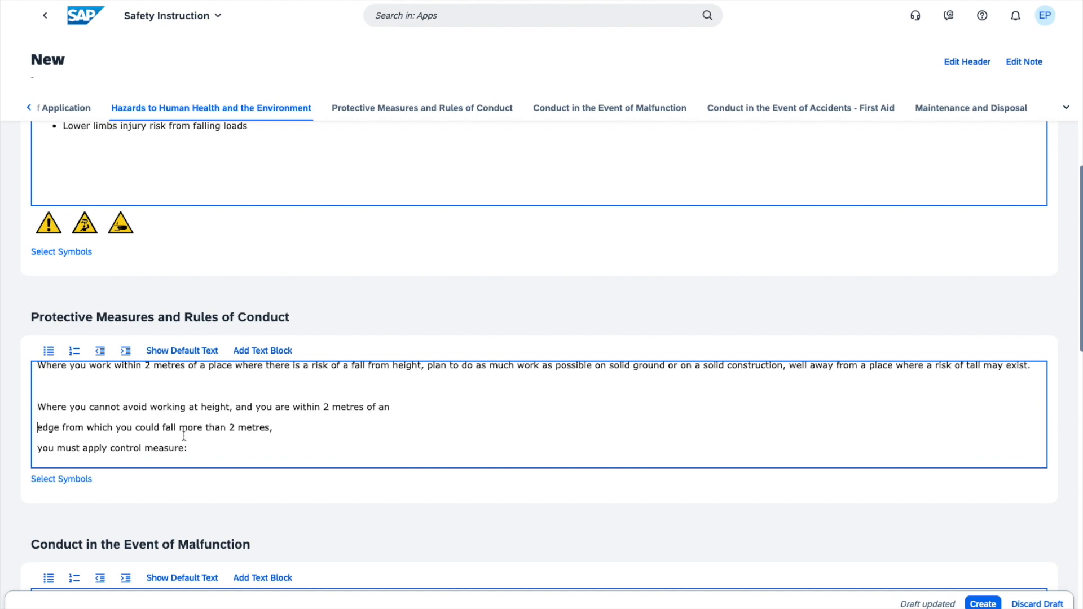
key(BackSpace)
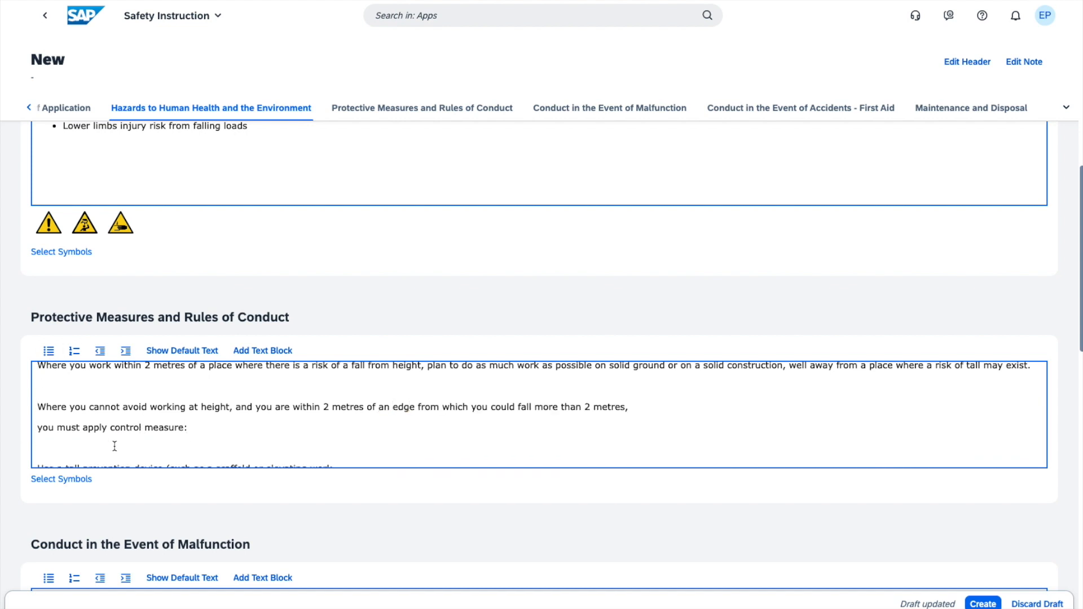
click(33, 432)
key(BackSpace)
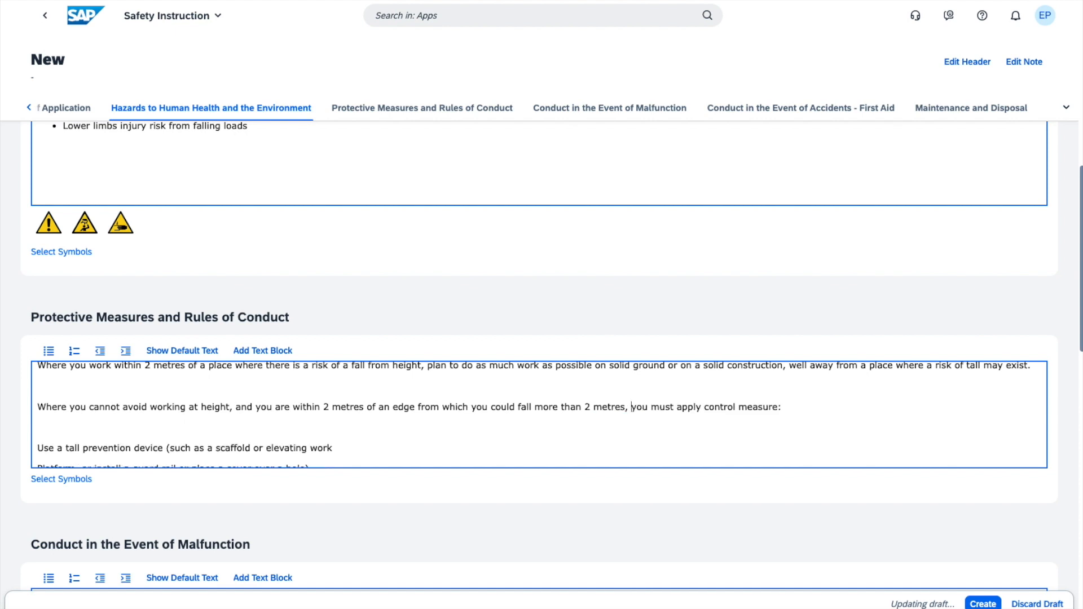
Start a numbered list at the working-at-height line and make the rejoined "Use a tall prevention device" sentence, ending in "over a hole)", its second item
click(74, 351)
key(BackSpace)
key(BackSpace)
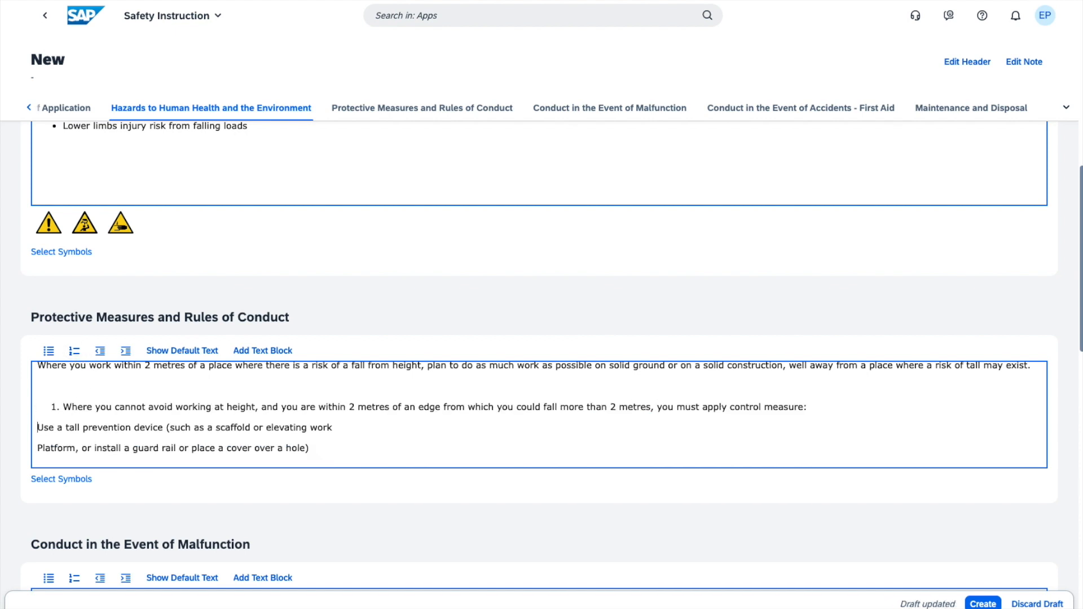
key(Return)
click(35, 441)
key(BackSpace)
key(BackSpace)
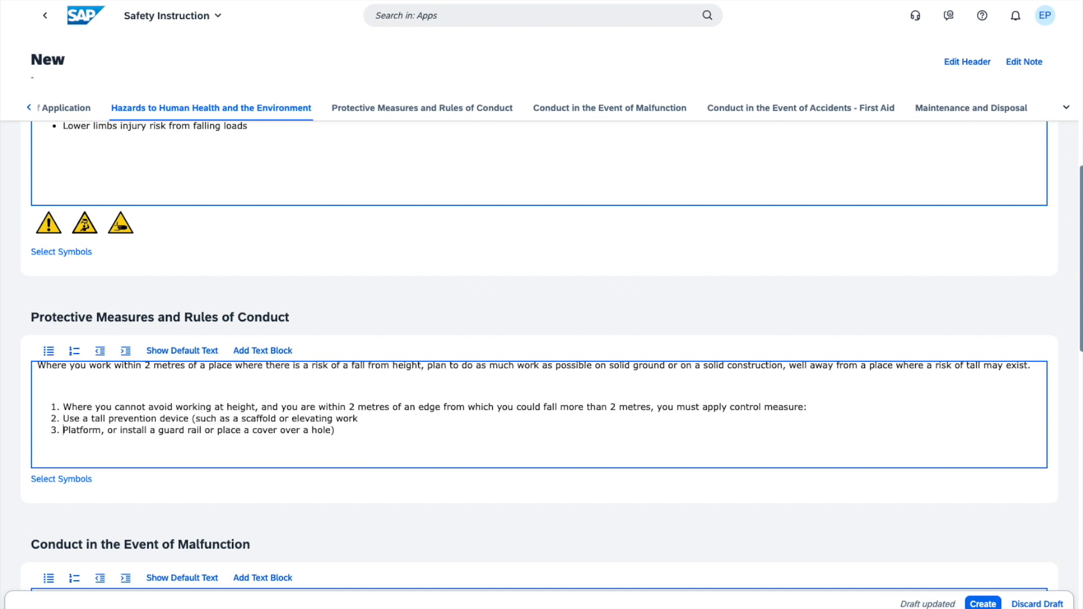
text(k)
Make "Use a work positioning system such as a travel restraint system or rope access system" the third numbered item on a single line
scroll(56, 453, down, 2)
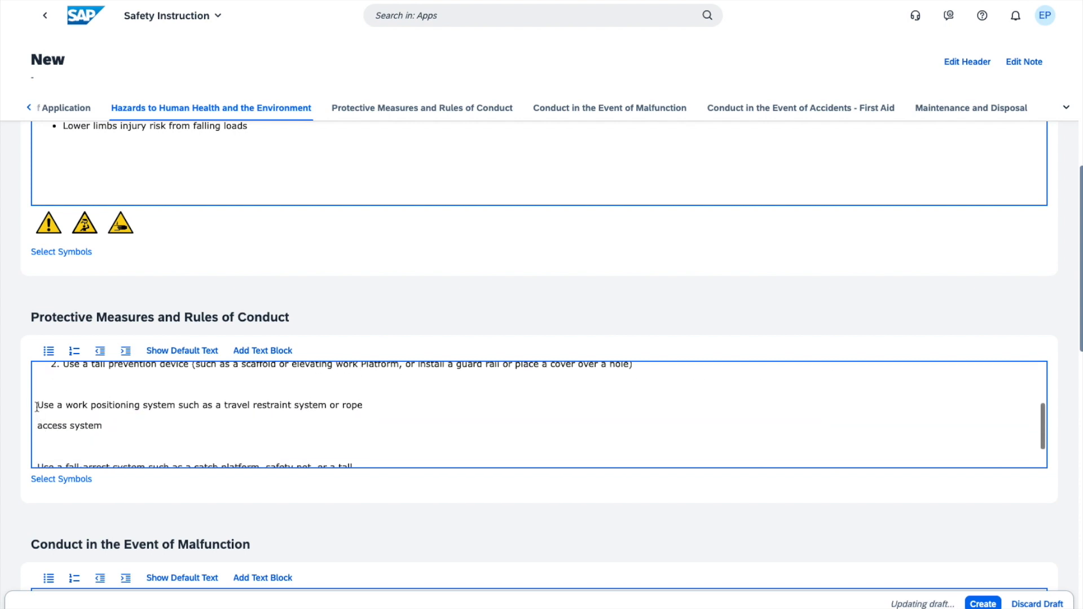
key(BackSpace)
key(BackSpace)
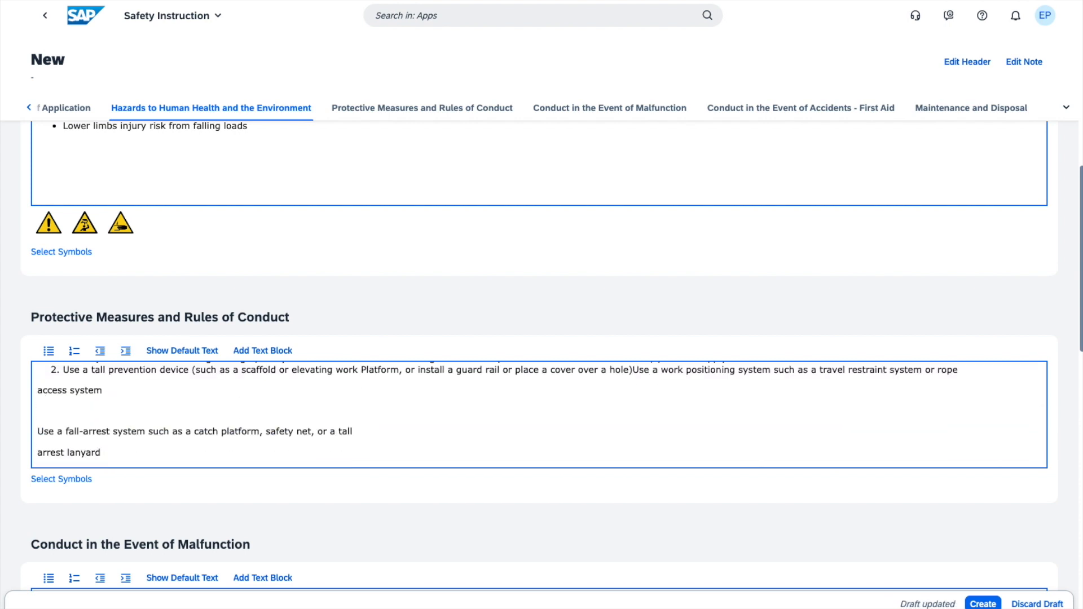
key(Return)
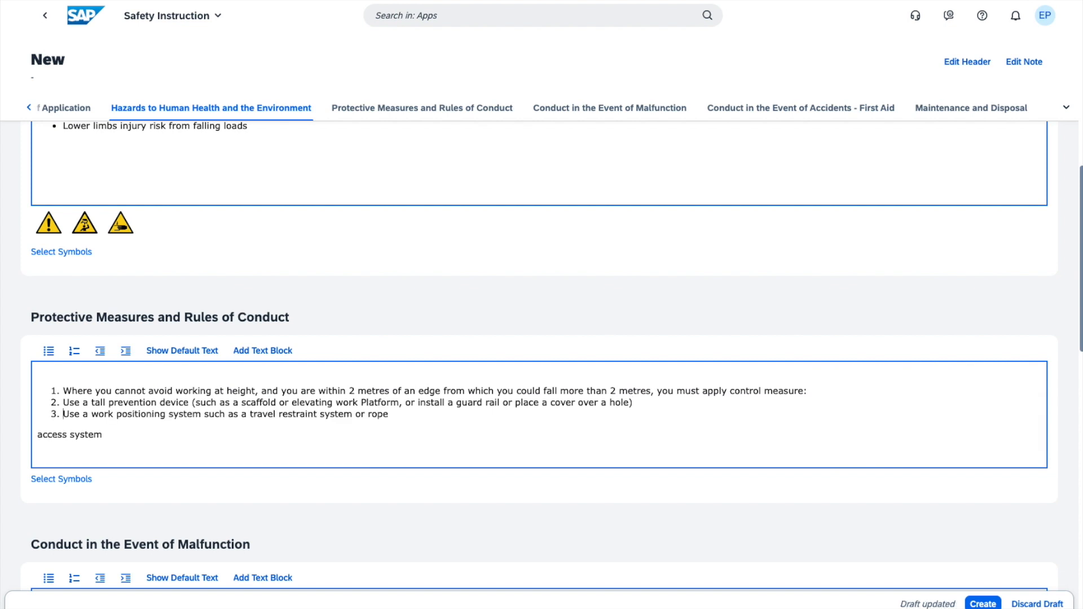
click(38, 434)
key(BackSpace)
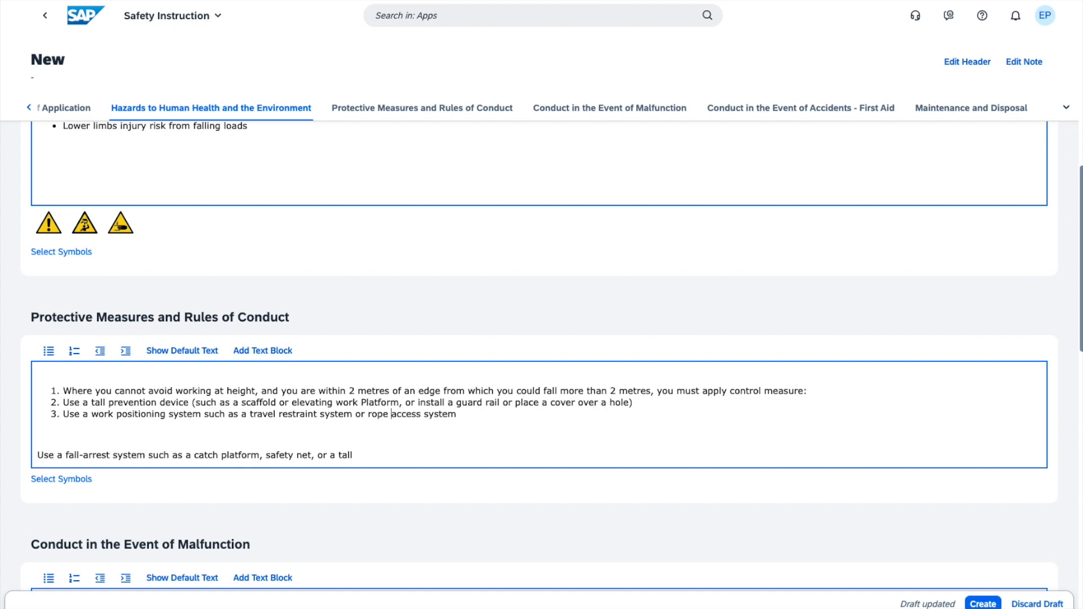
Add the General mandatory action sign, Wear ear protection, Wear eye protection and General prohibition sign symbols to Protective Measures and Rules of Conduct
scroll(130, 455, down, 2)
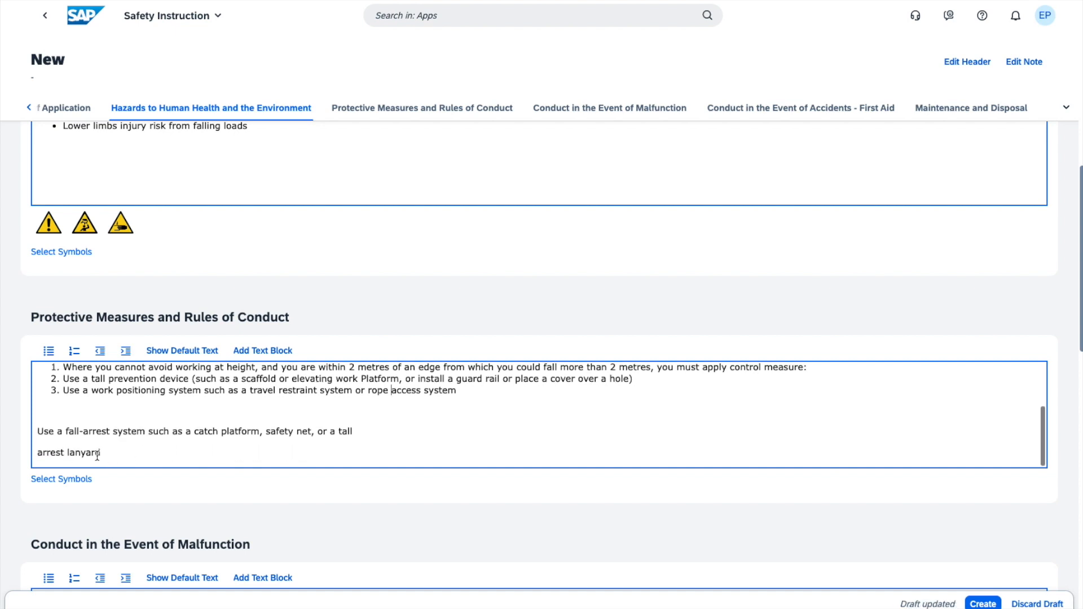
scroll(170, 440, down, 1)
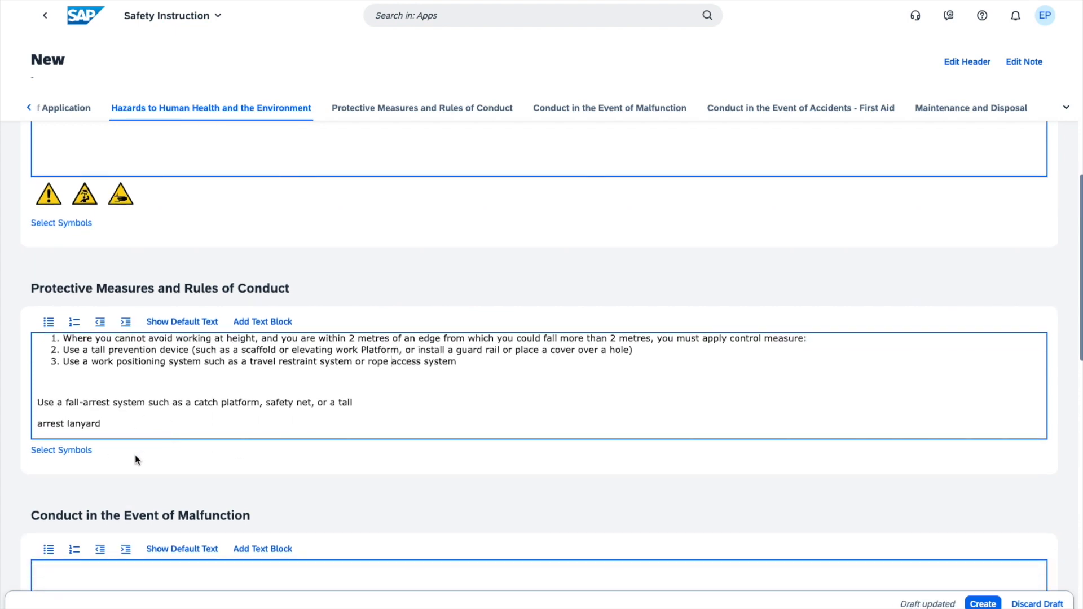
click(40, 453)
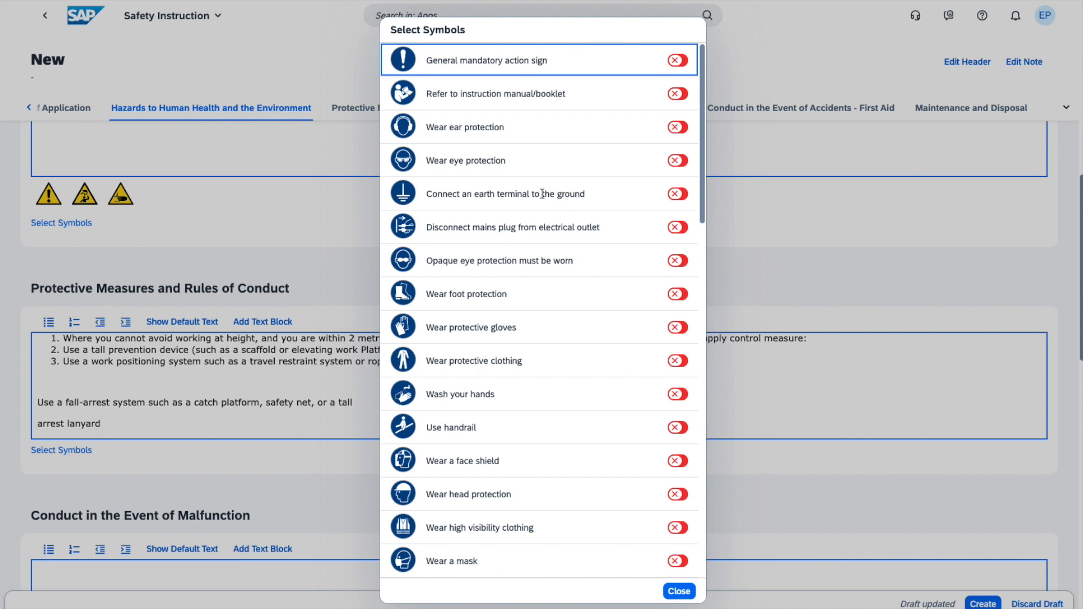
click(677, 128)
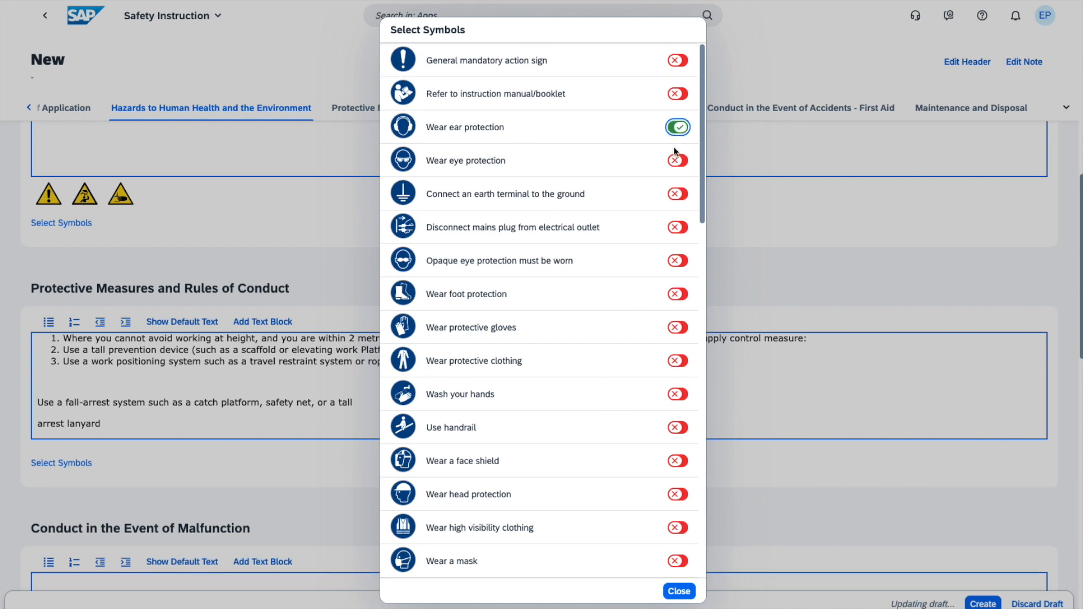
click(674, 158)
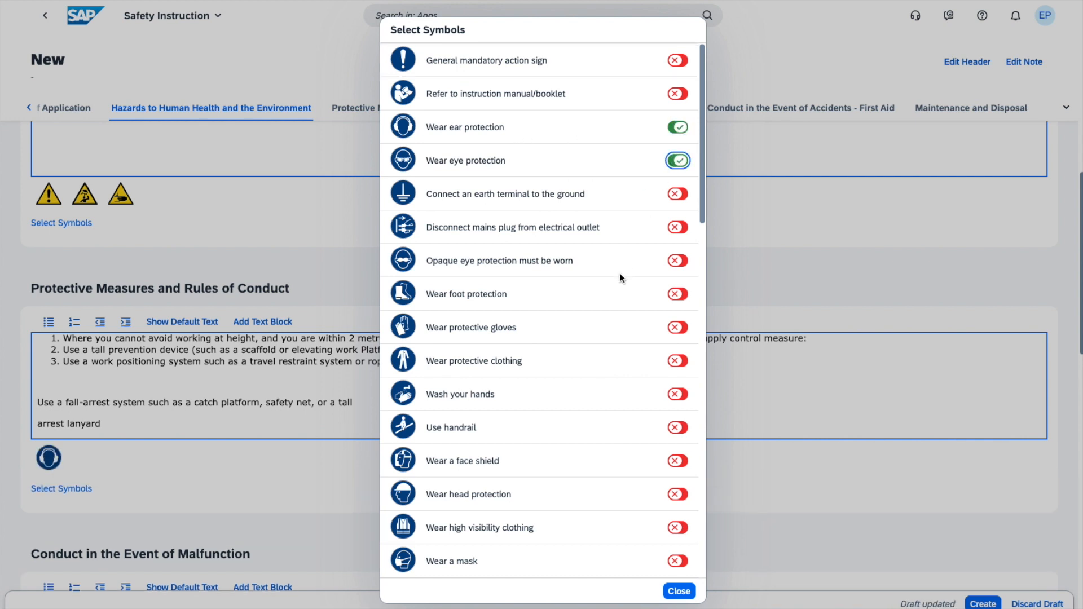
click(677, 60)
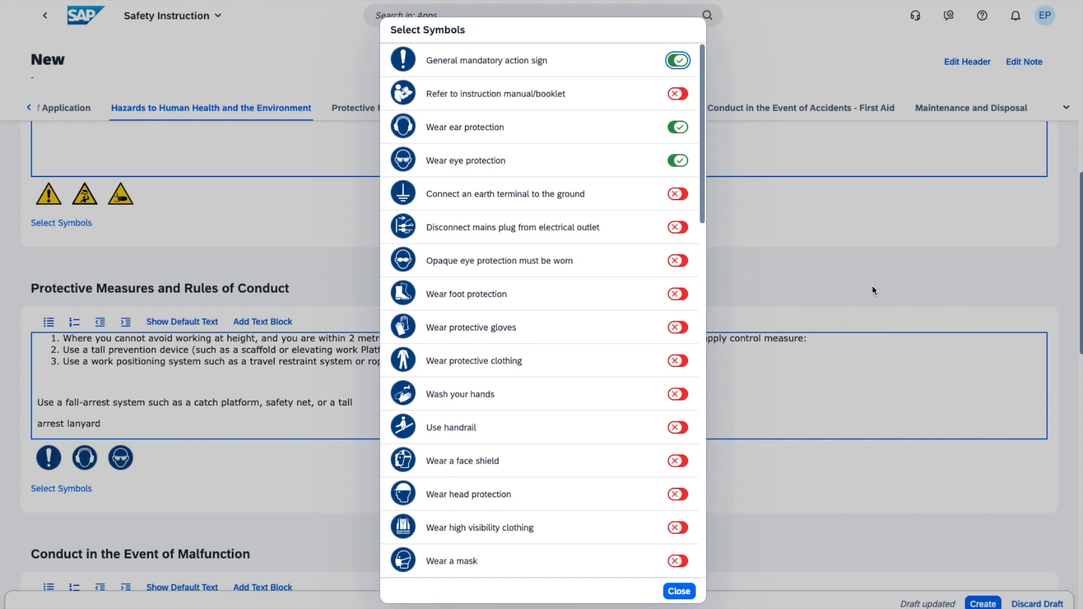
scroll(452, 263, down, 7)
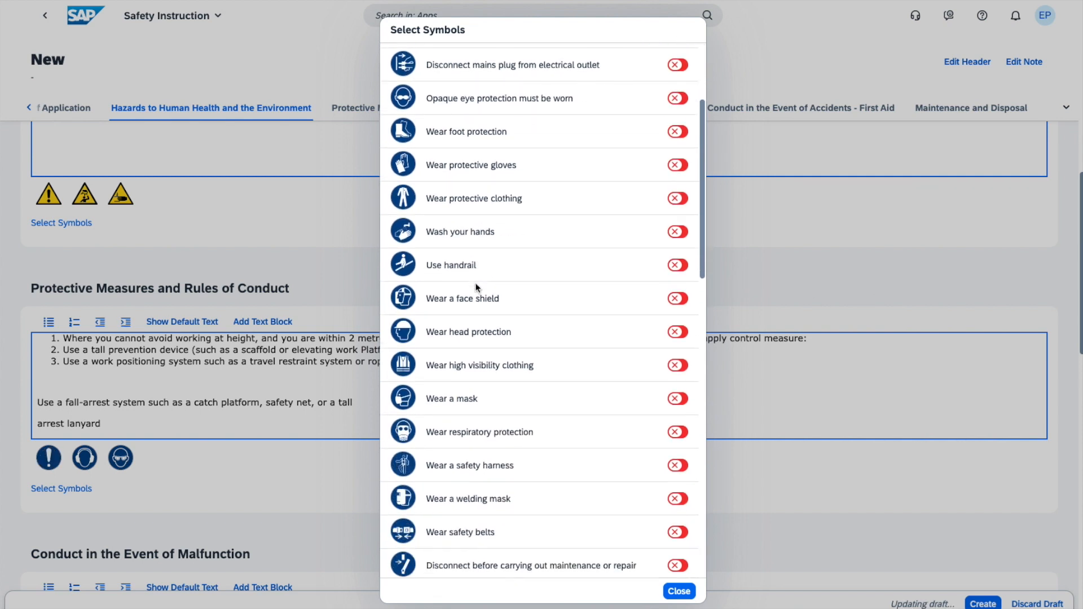
scroll(486, 306, down, 2)
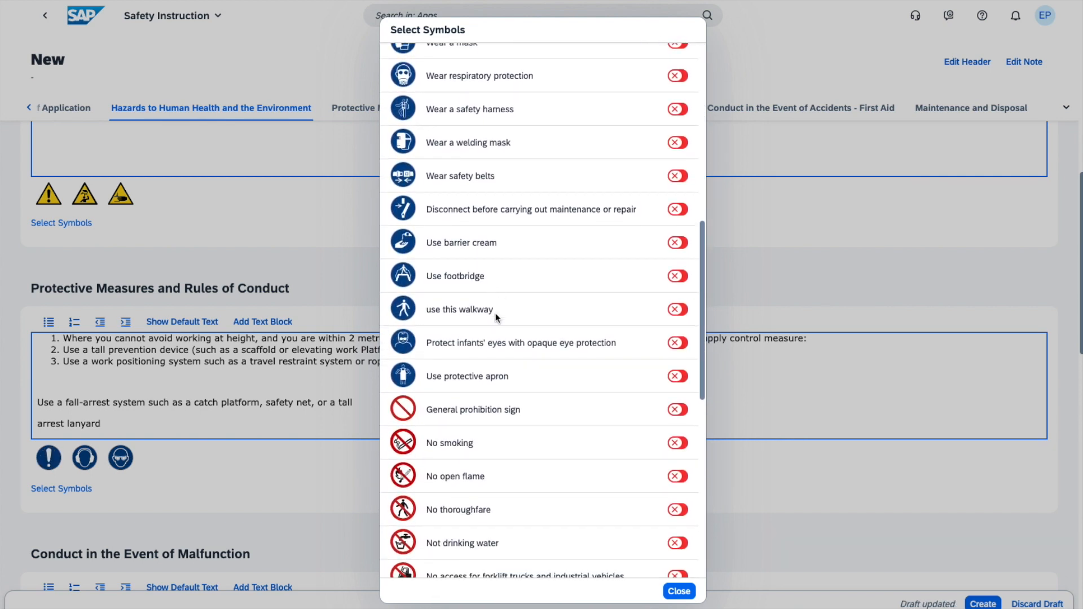
click(677, 377)
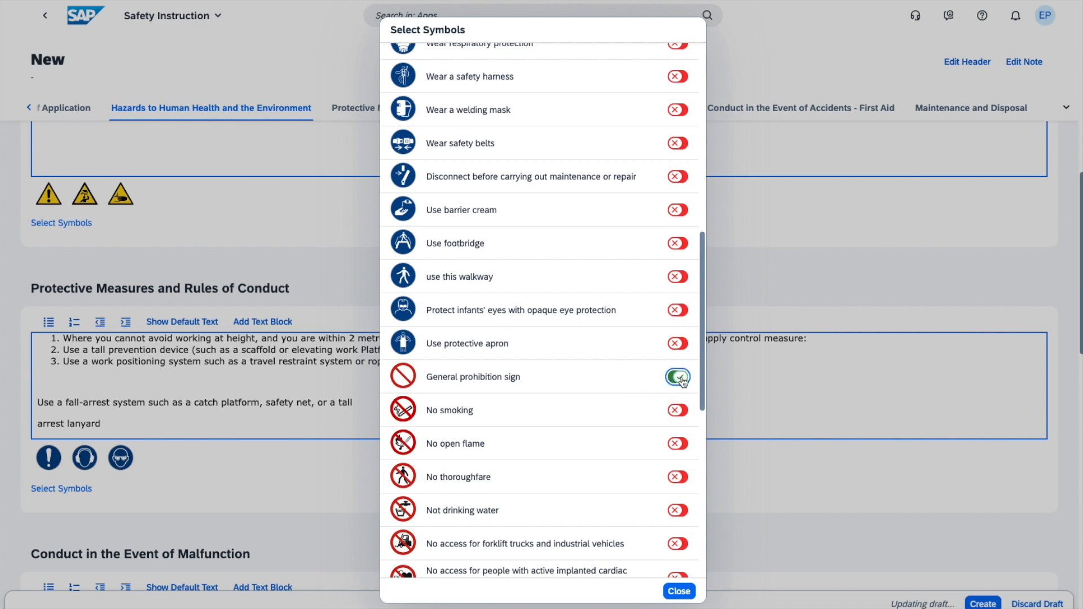
click(679, 591)
Enter "Advise the emergency team on call." under Conduct in the Event of Malfunction
scroll(209, 431, down, 1)
scroll(209, 432, down, 3)
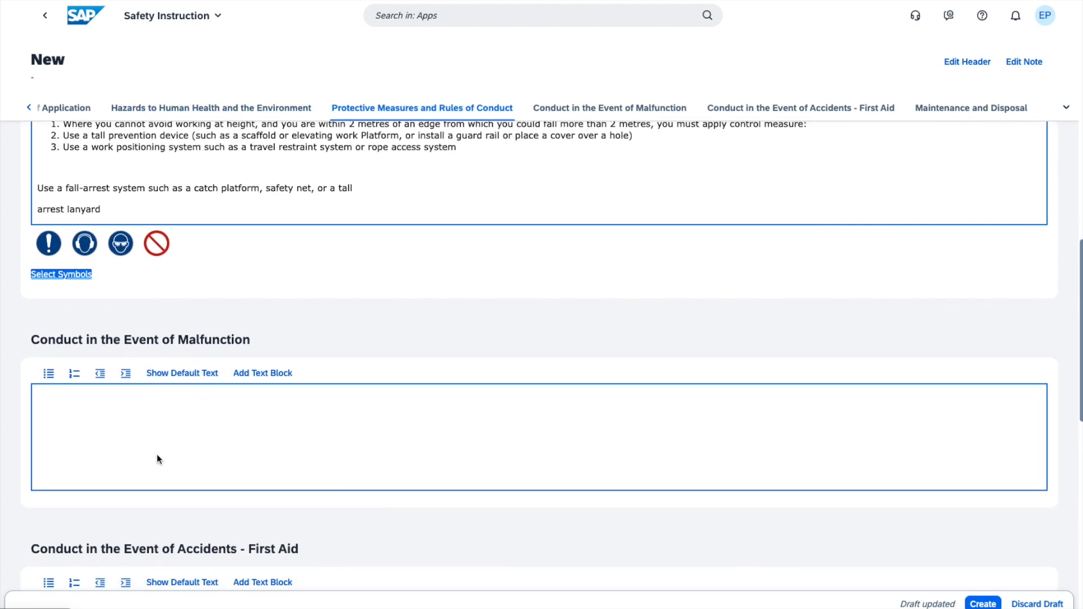
click(145, 416)
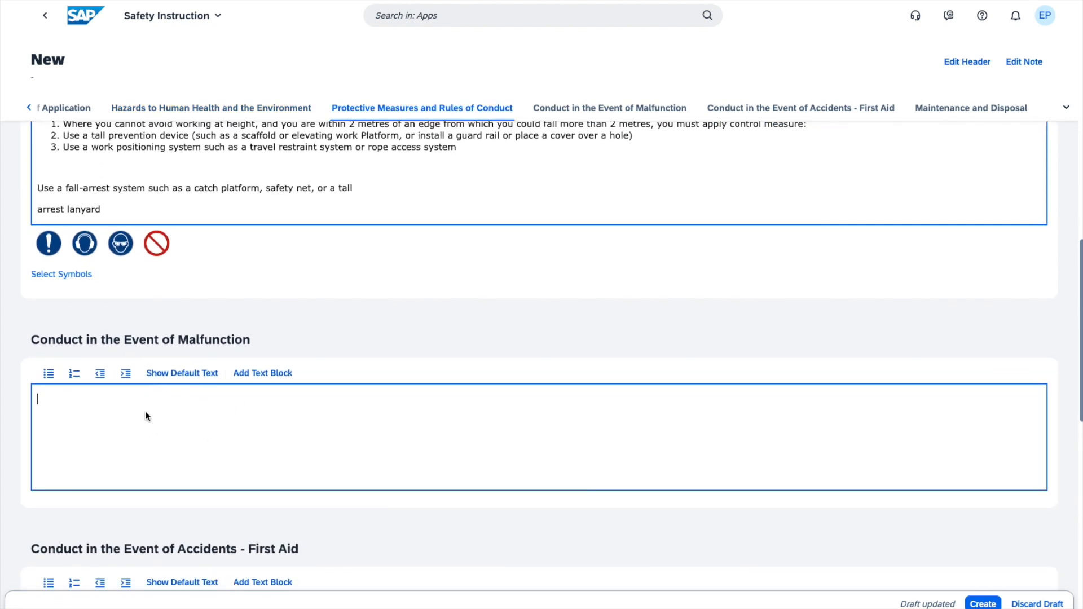
text(Advise the)
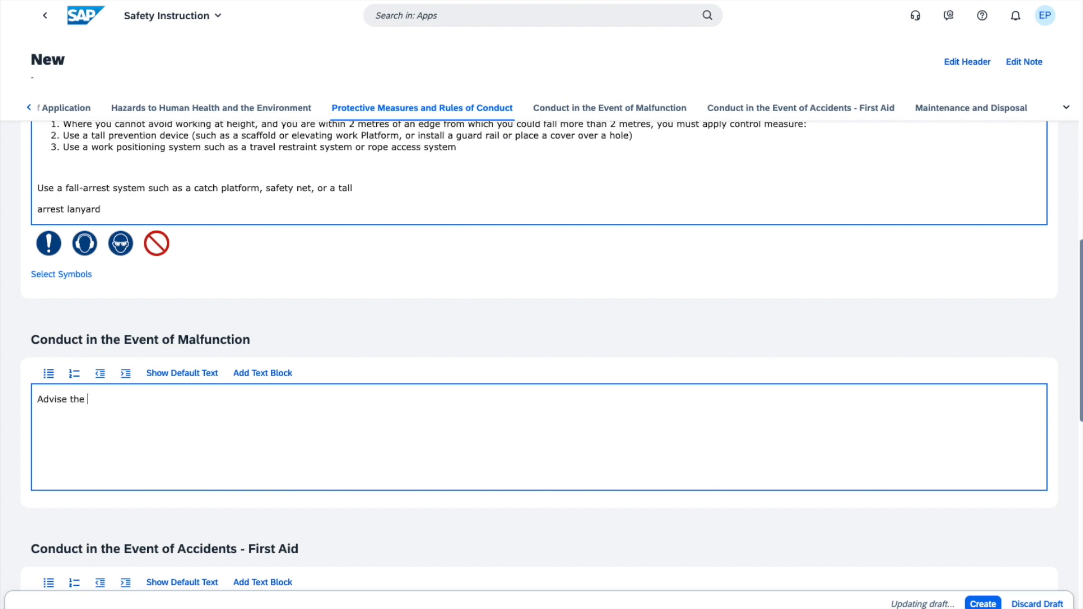
text( emergency team on call.)
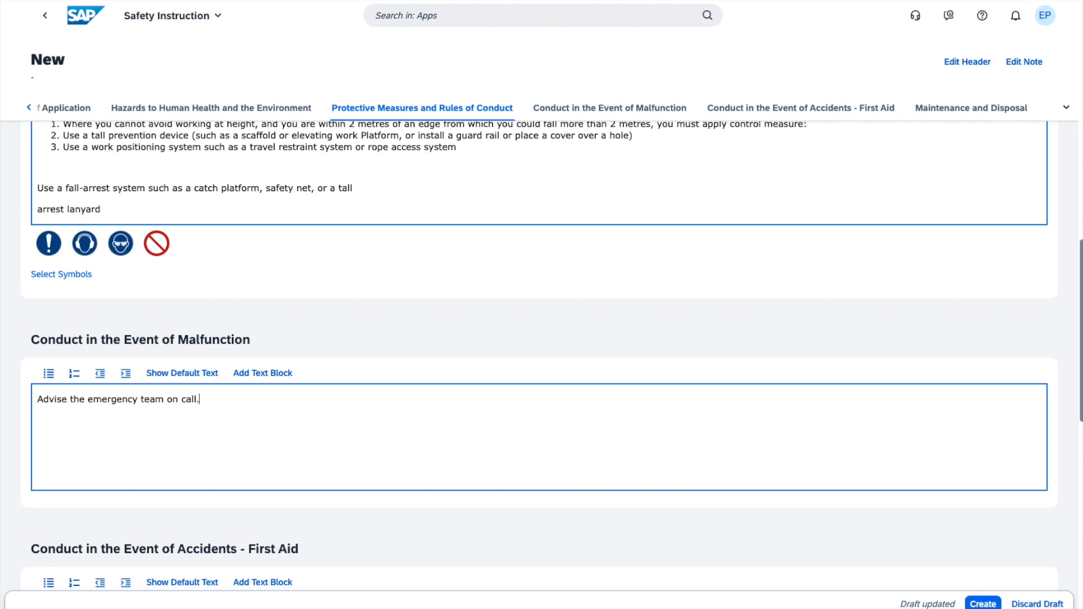
Look over the remaining sections, leave the new safety instruction and choose to create the object from the draft
scroll(218, 414, down, 5)
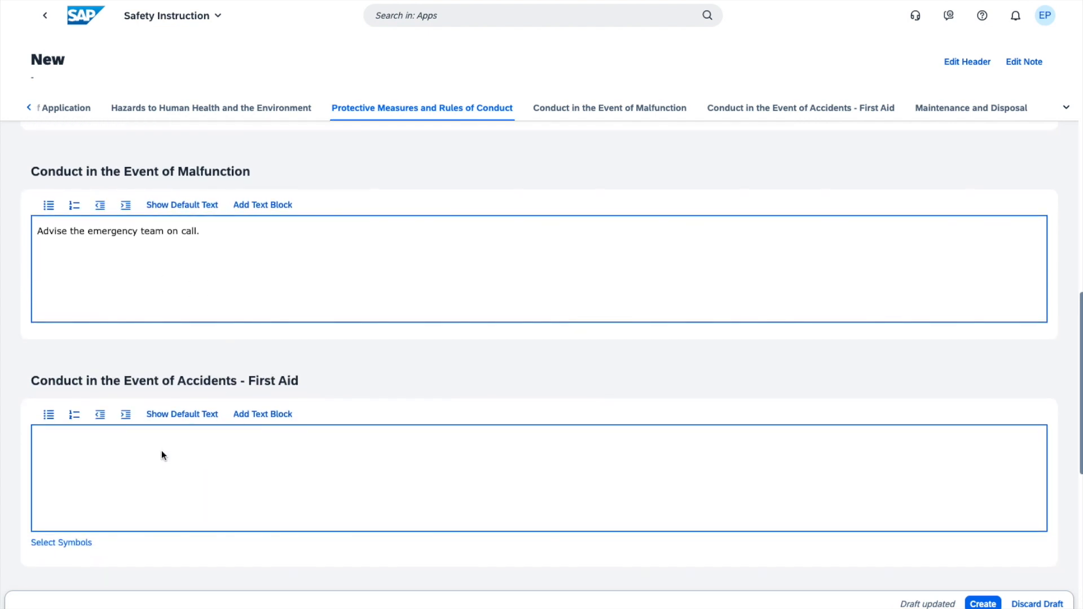
scroll(161, 456, down, 5)
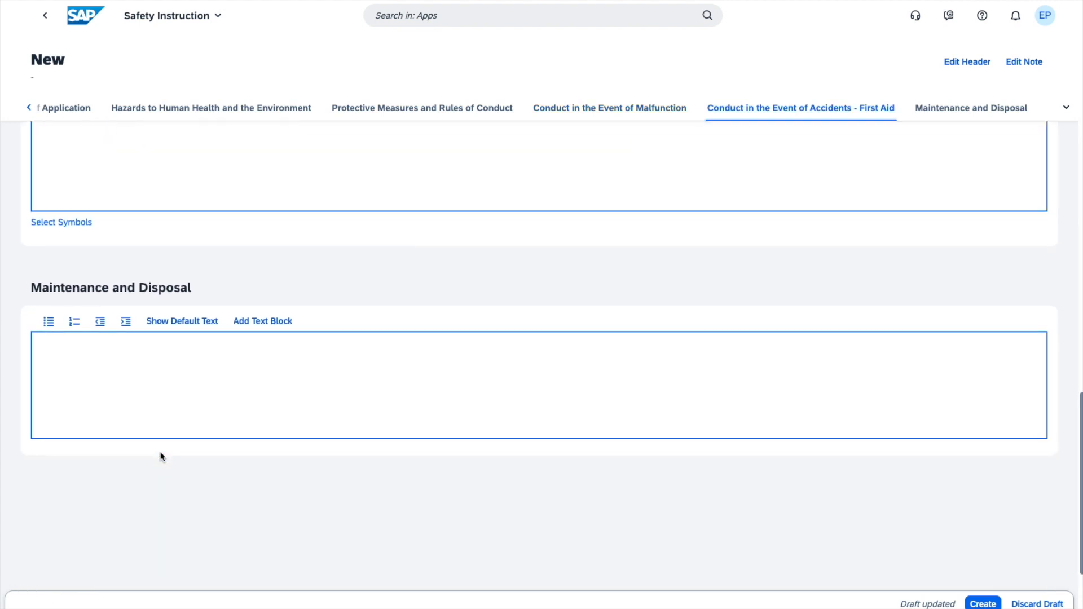
scroll(161, 456, up, 8)
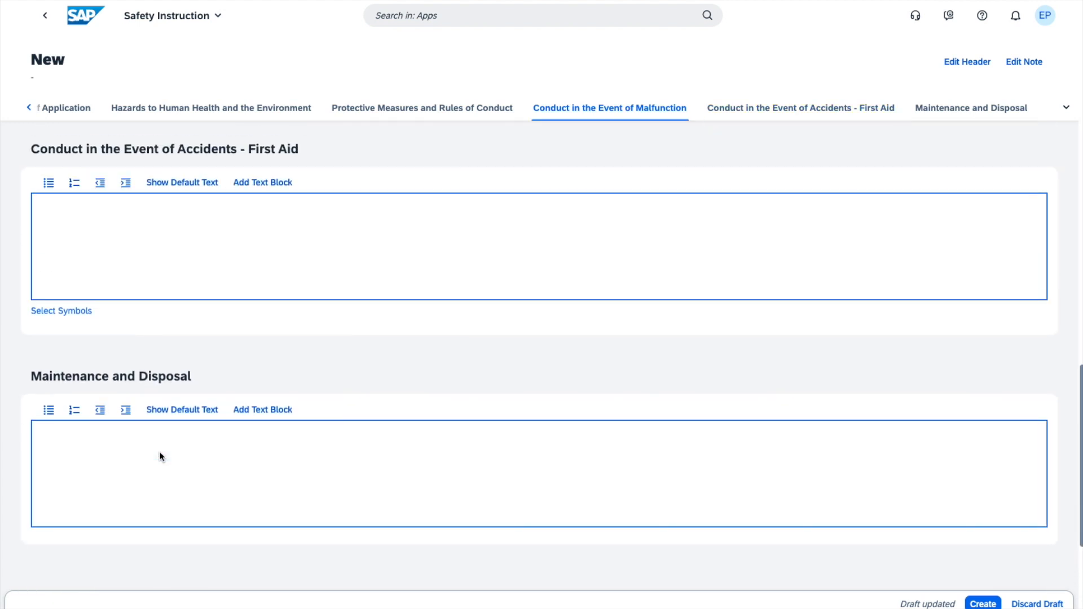
scroll(161, 456, up, 10)
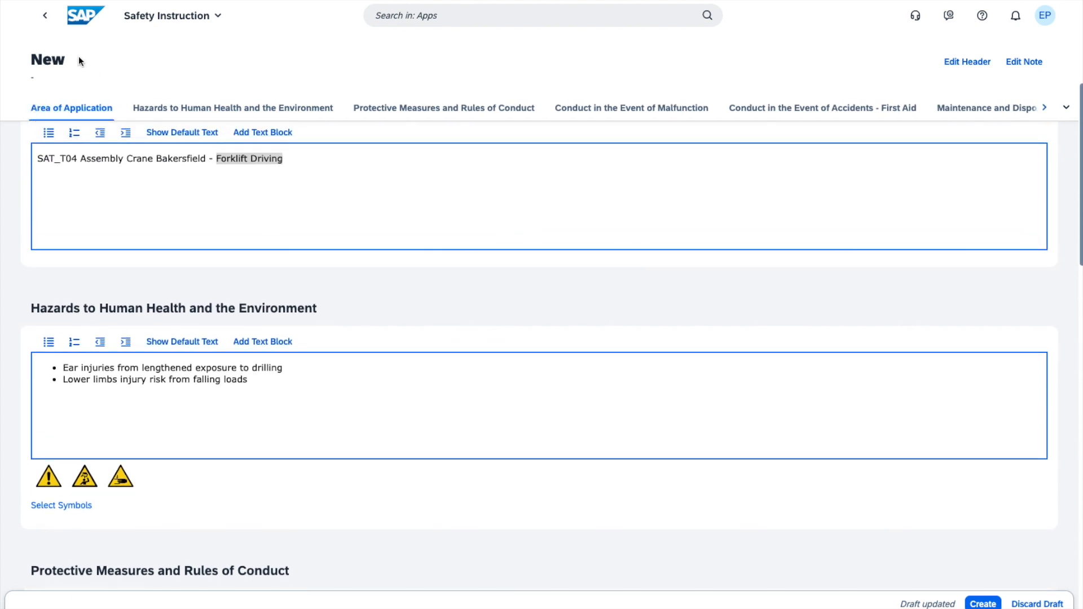
click(40, 17)
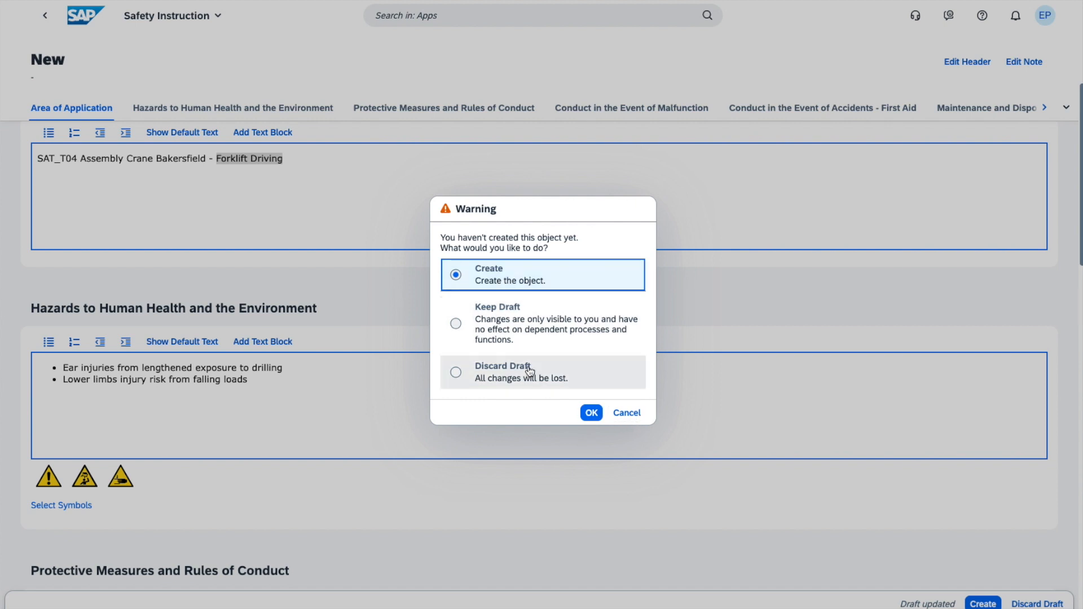
click(592, 415)
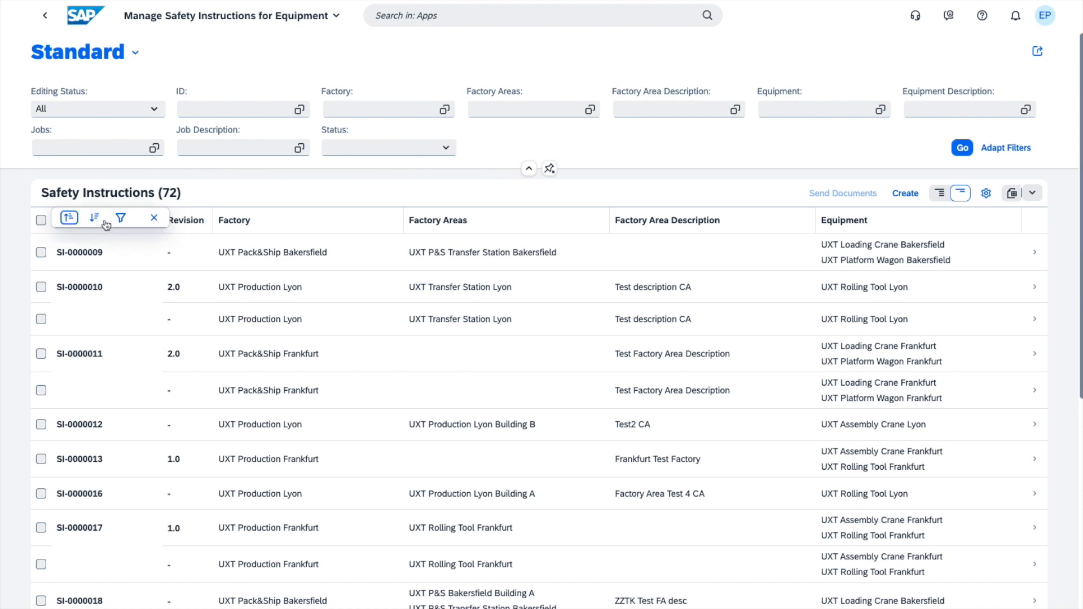
Sort the safety instructions by ID in descending order, and open SI-0000086 for editing and save it
click(94, 217)
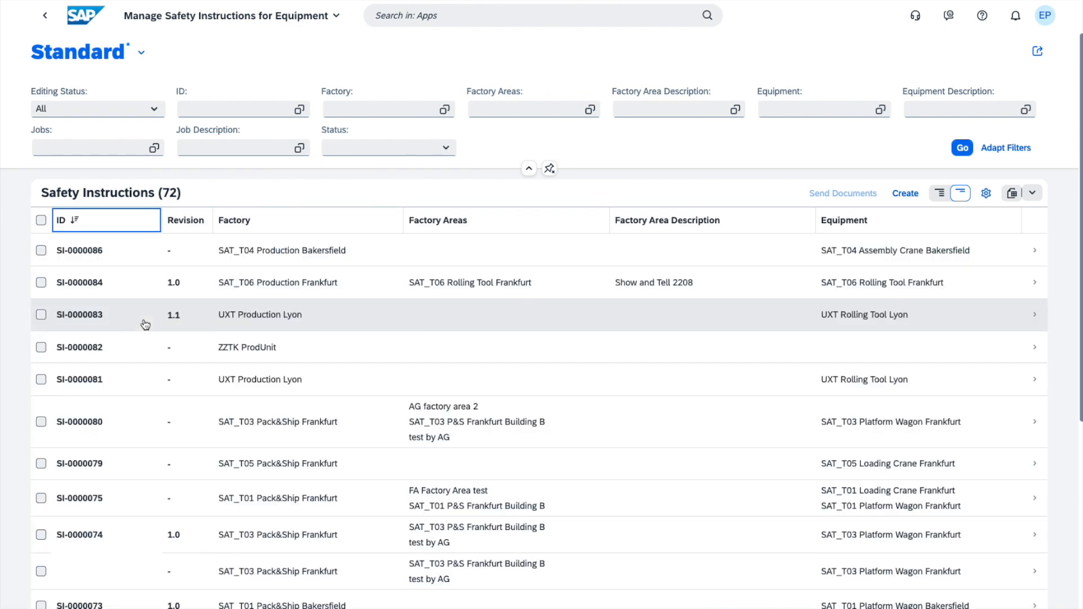
click(126, 257)
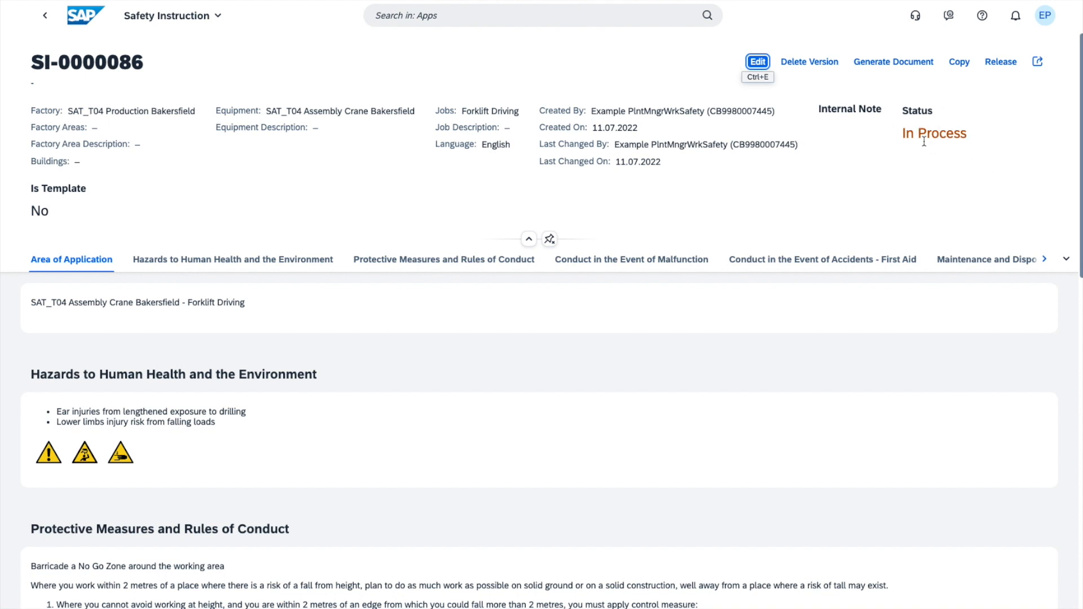
click(754, 64)
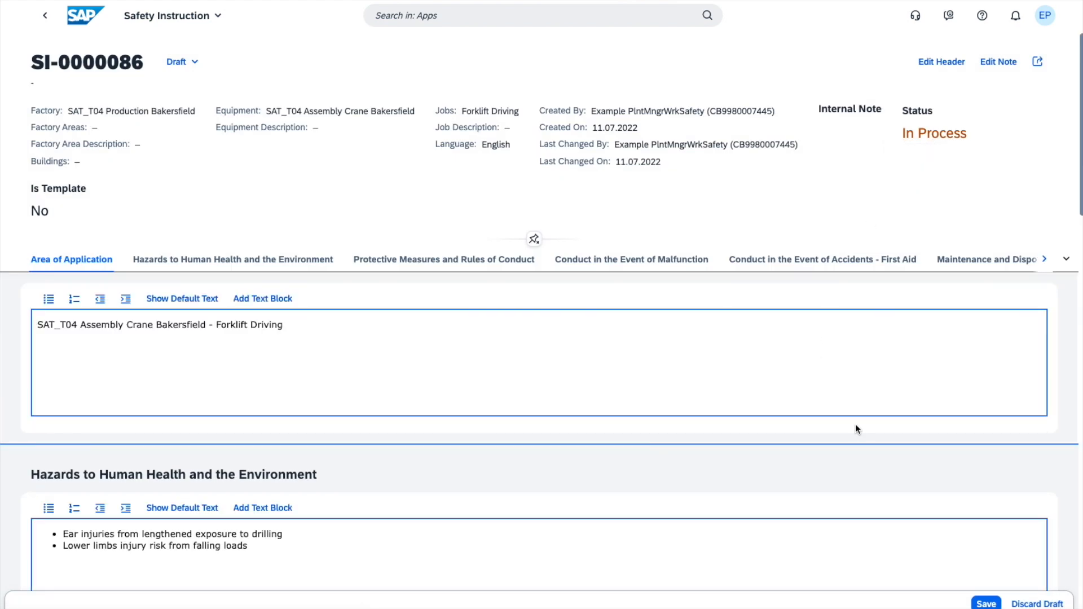
click(986, 604)
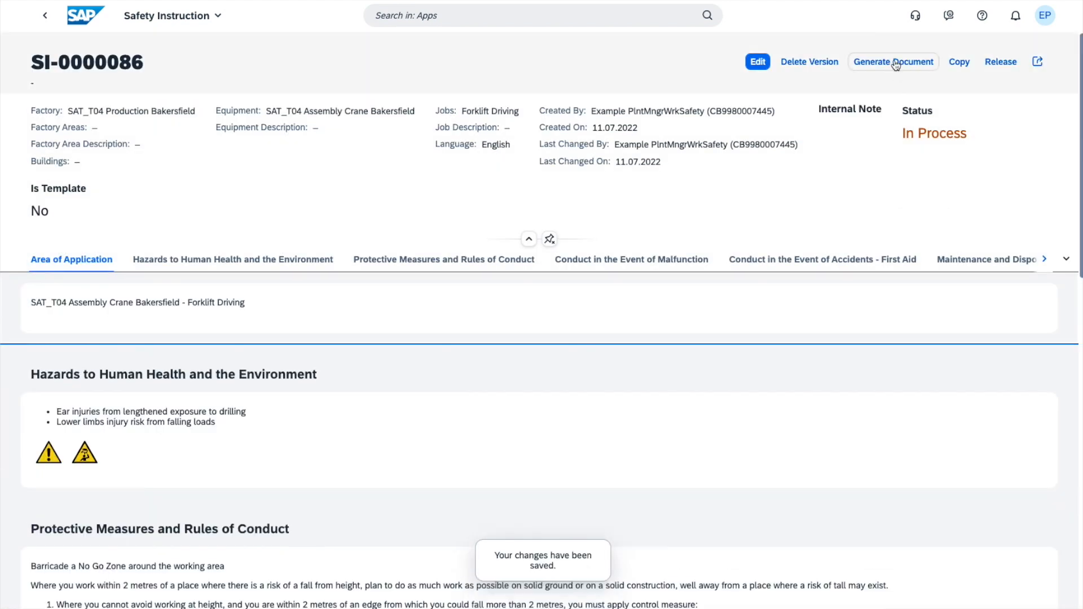
Generate the document for the in-process instruction, review its header, hazards and protective measures, and close the preview
click(895, 62)
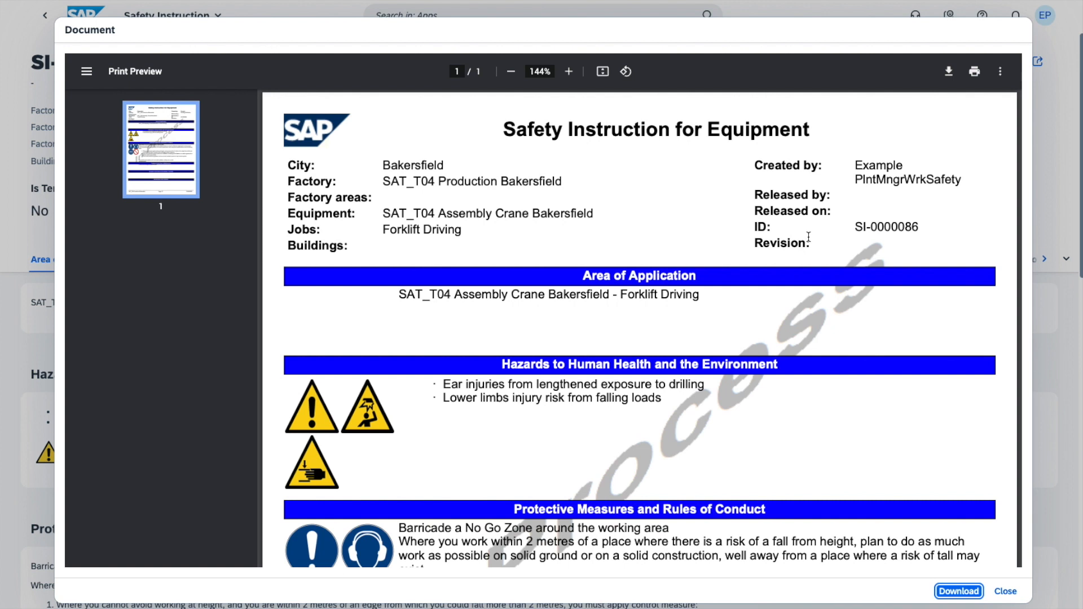
scroll(791, 249, down, 1)
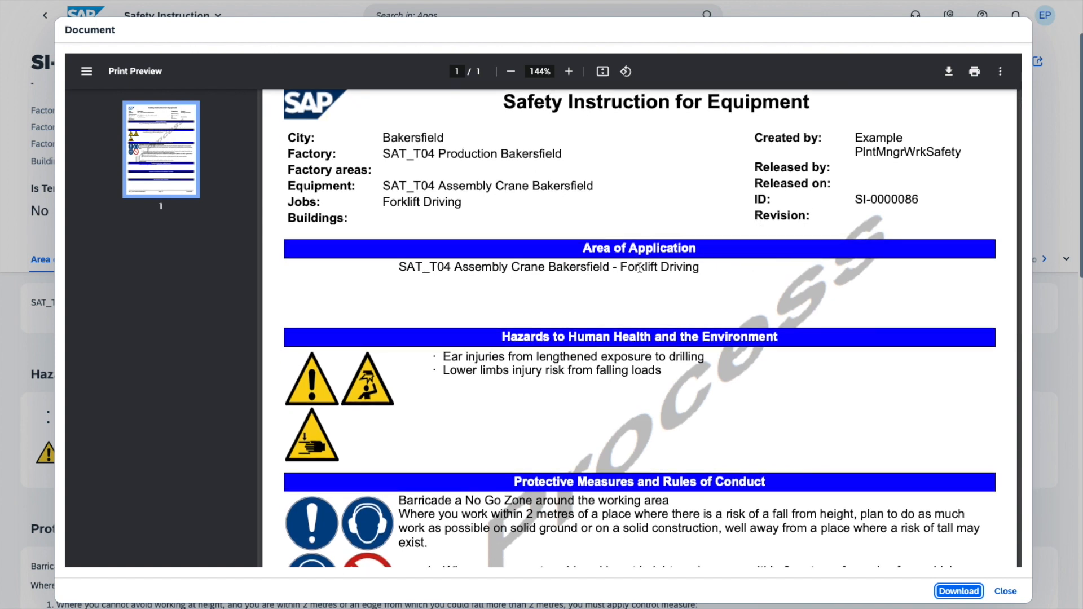
scroll(641, 269, down, 3)
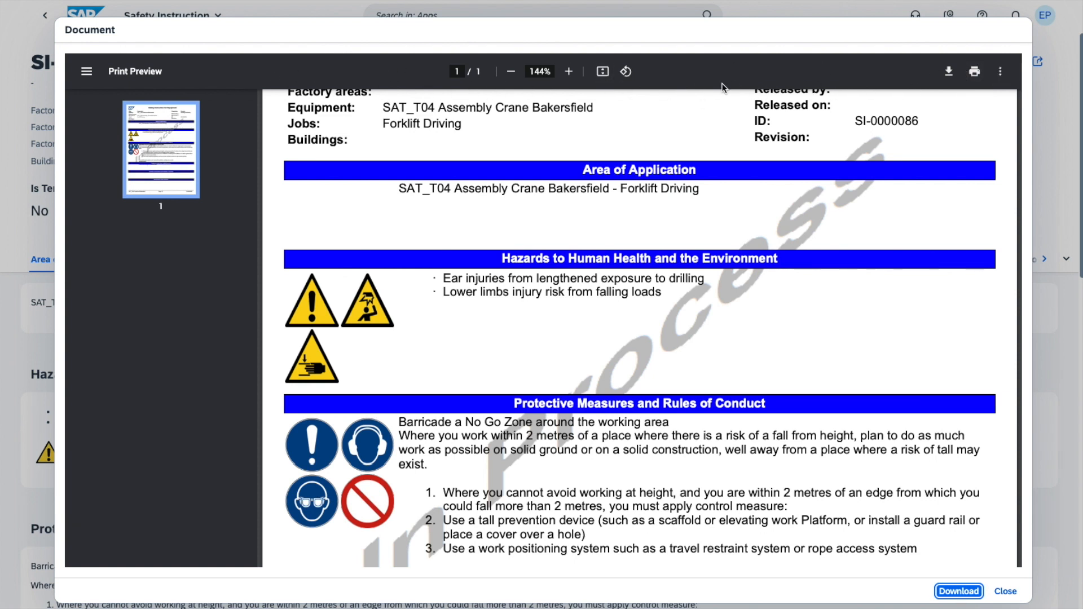
click(1003, 593)
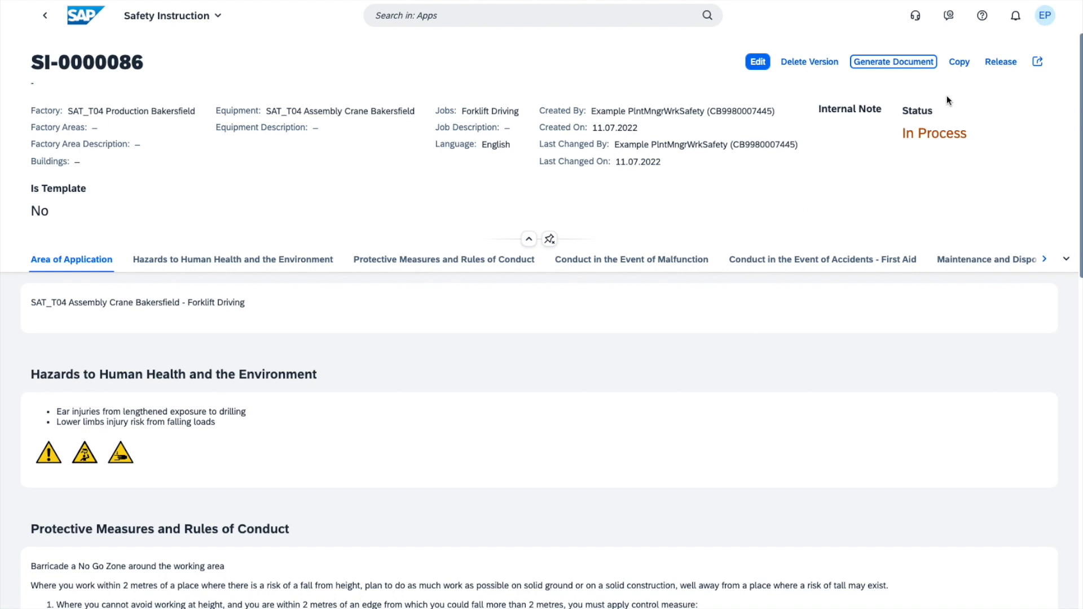
Release safety instruction SI-0000086 as a major revision
click(995, 67)
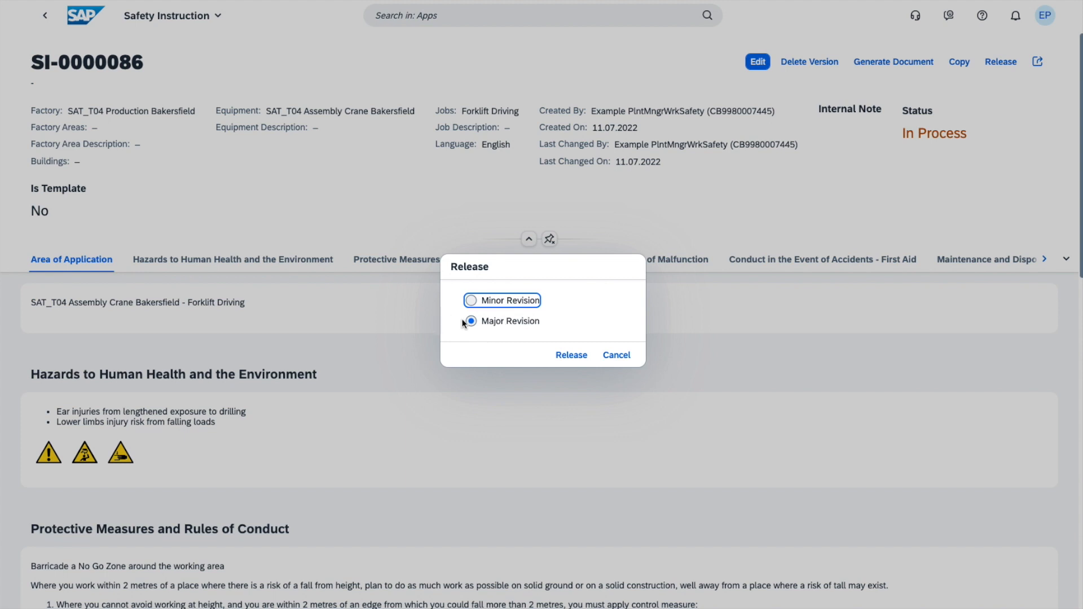
click(571, 356)
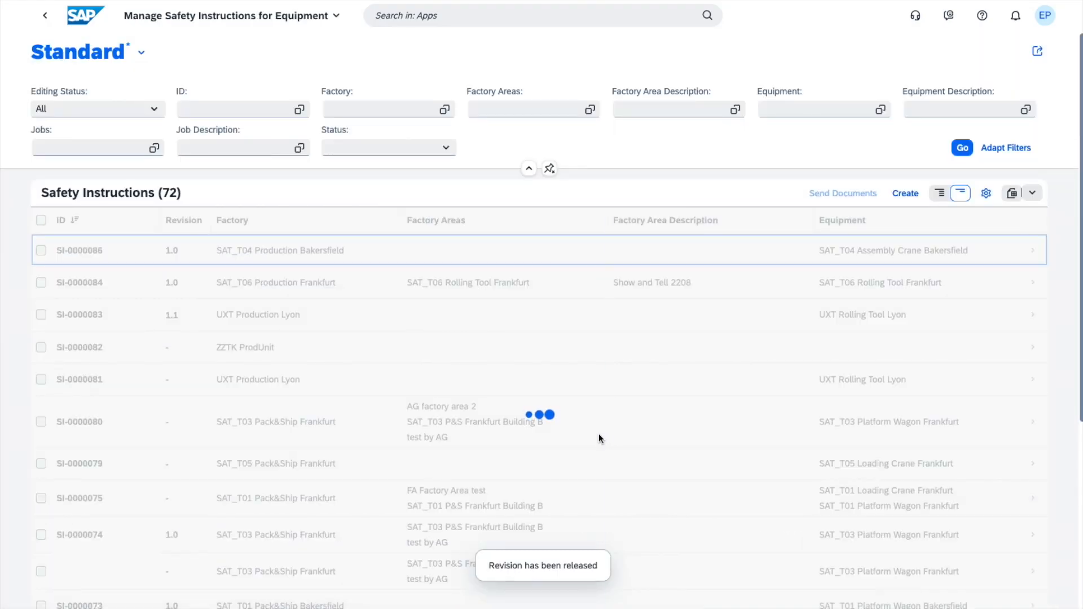
Reopen the released SI-0000086, generate its document, review the sections from header to malfunction conduct, and close the preview
click(95, 250)
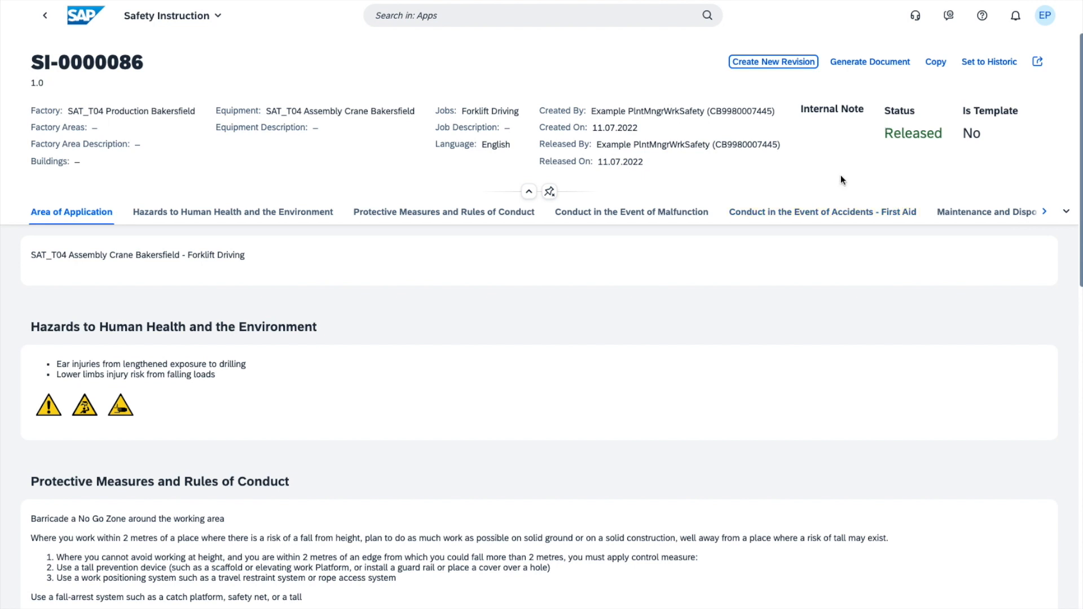
click(861, 63)
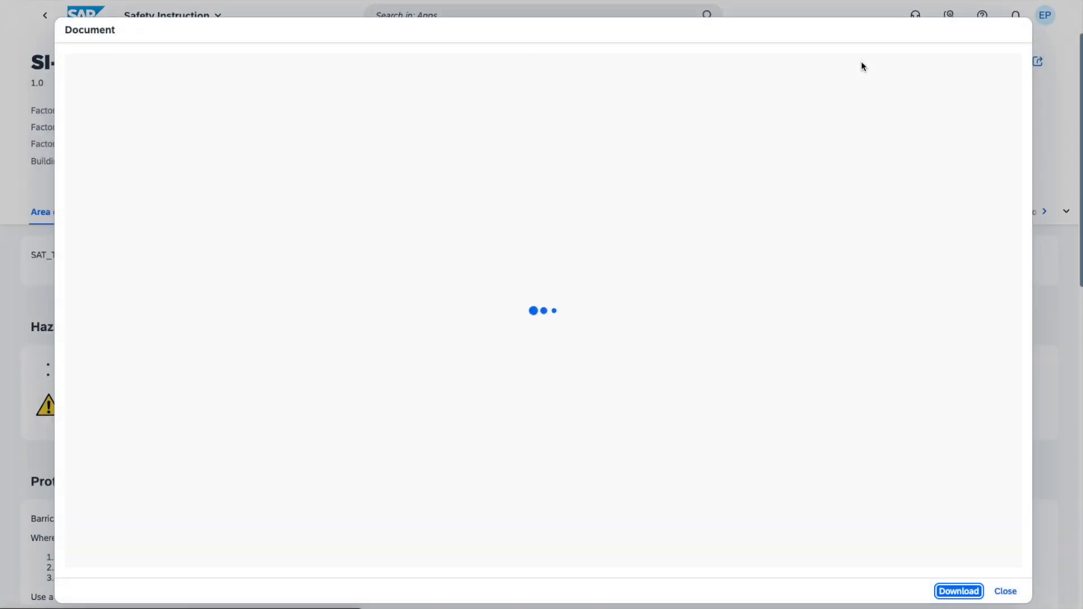
scroll(643, 285, down, 3)
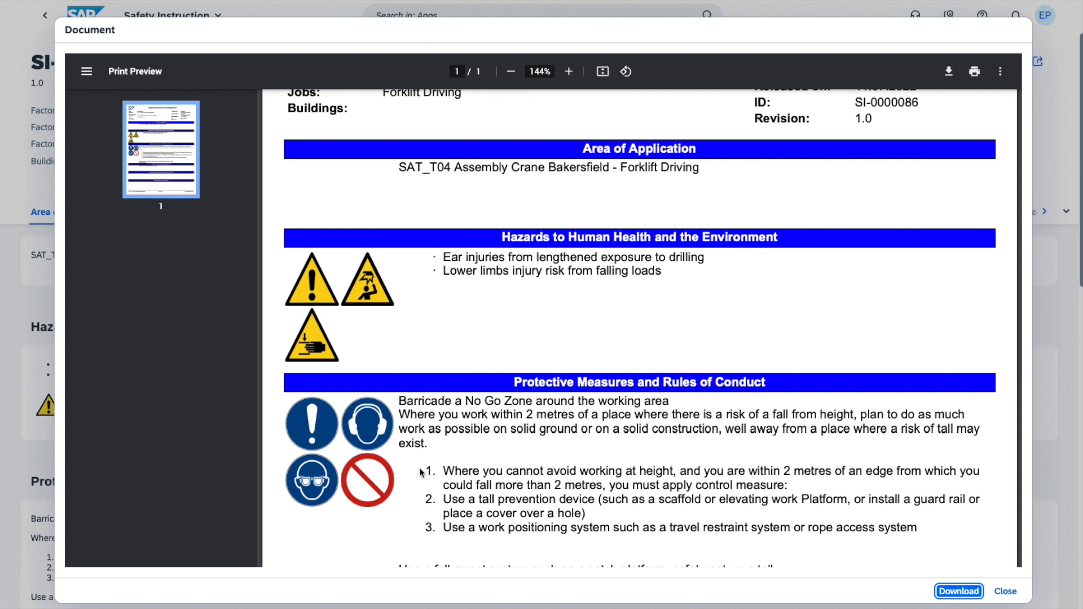
scroll(520, 407, up, 1)
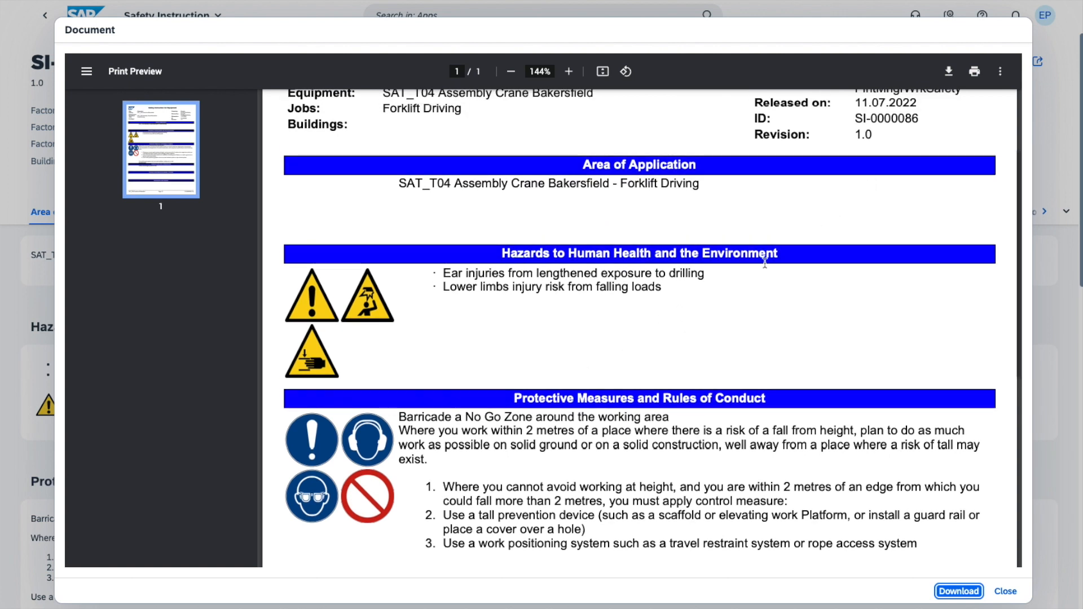
scroll(686, 326, down, 2)
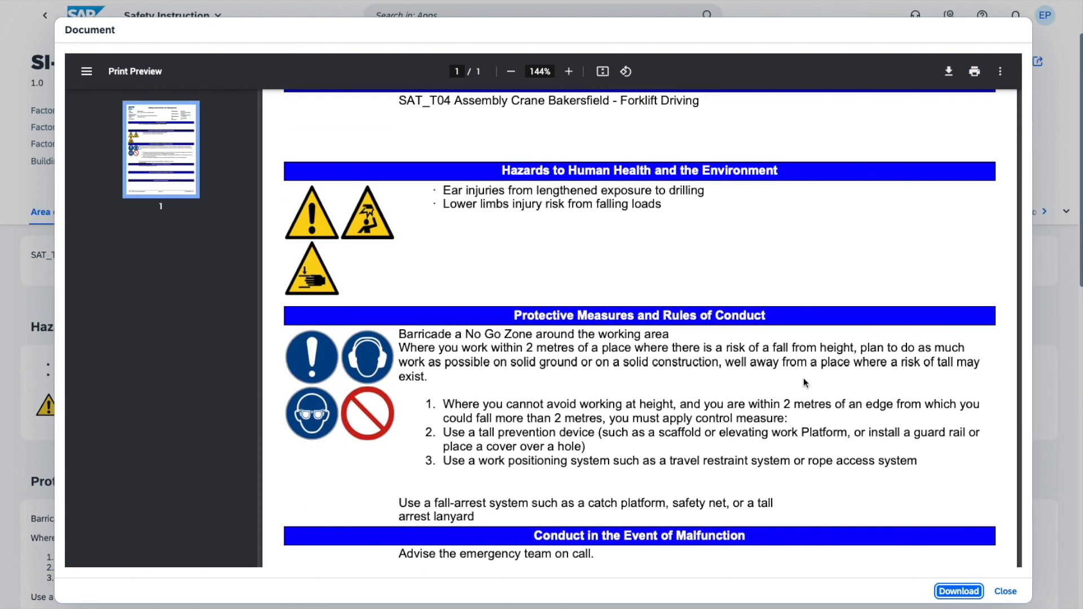
click(1005, 591)
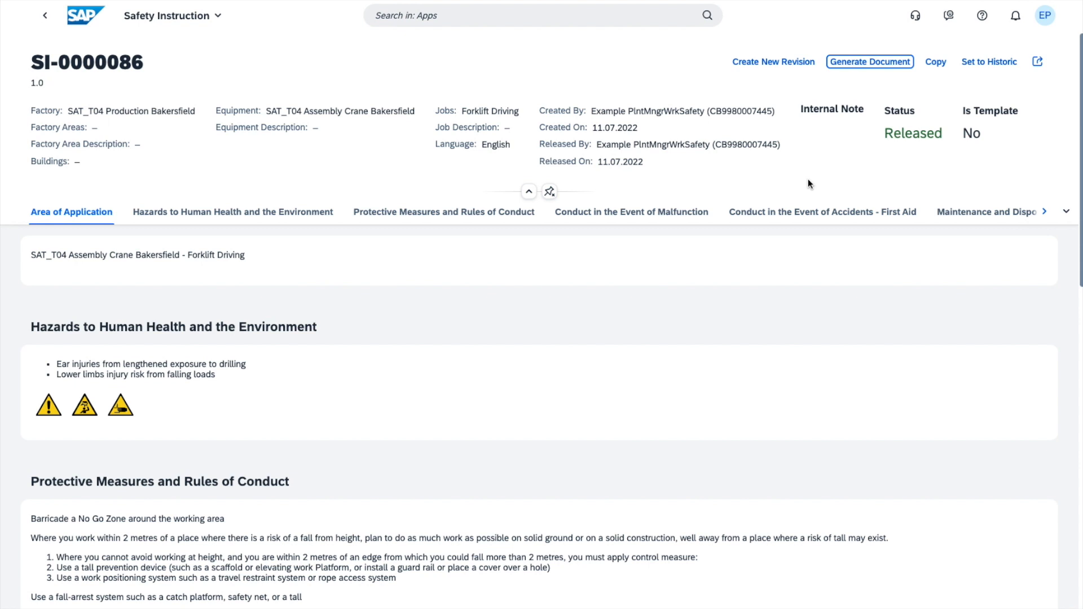
Create a new revision of SI-0000086 and release it as a minor revision
click(765, 63)
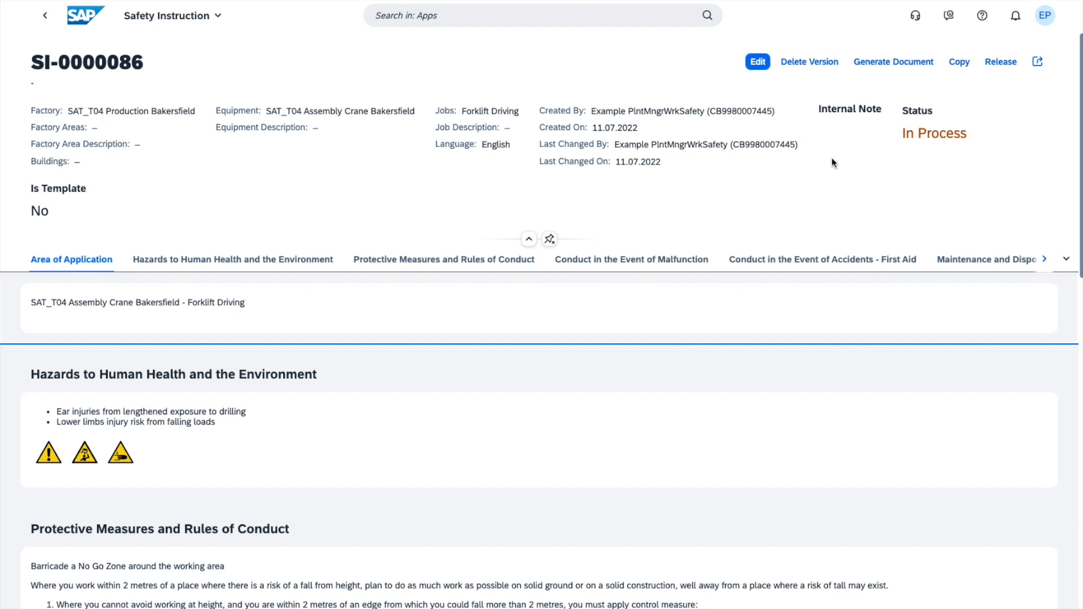
click(1000, 62)
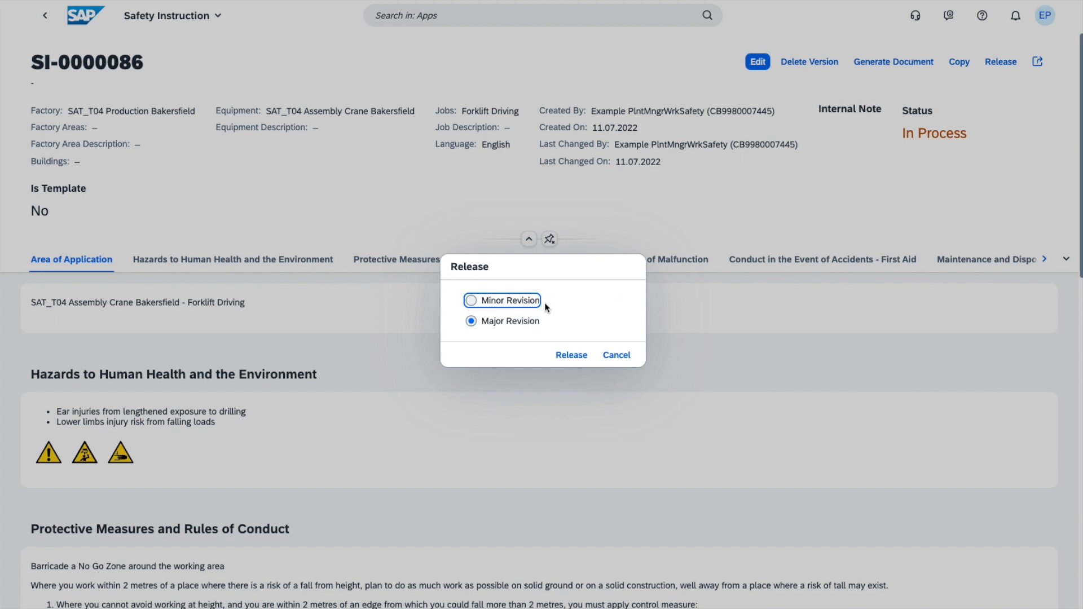
click(490, 304)
click(589, 354)
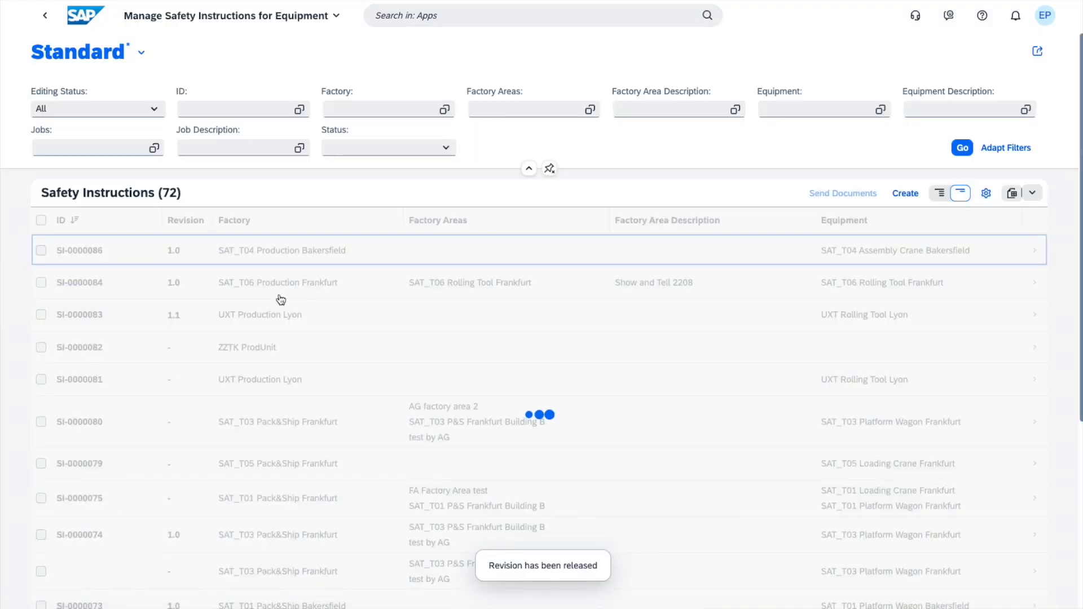
scroll(193, 294, up, 3)
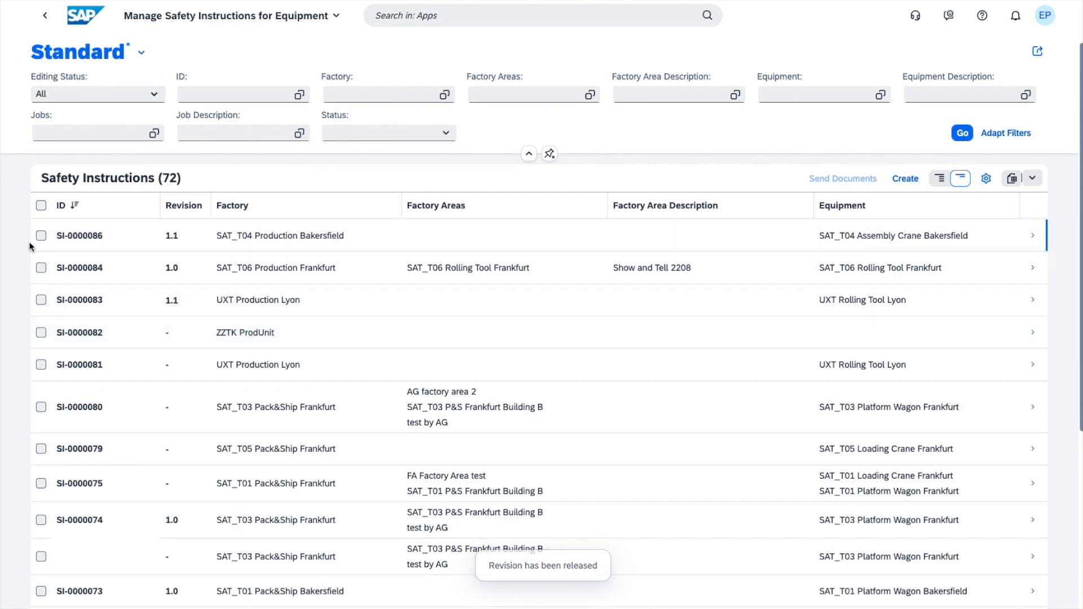